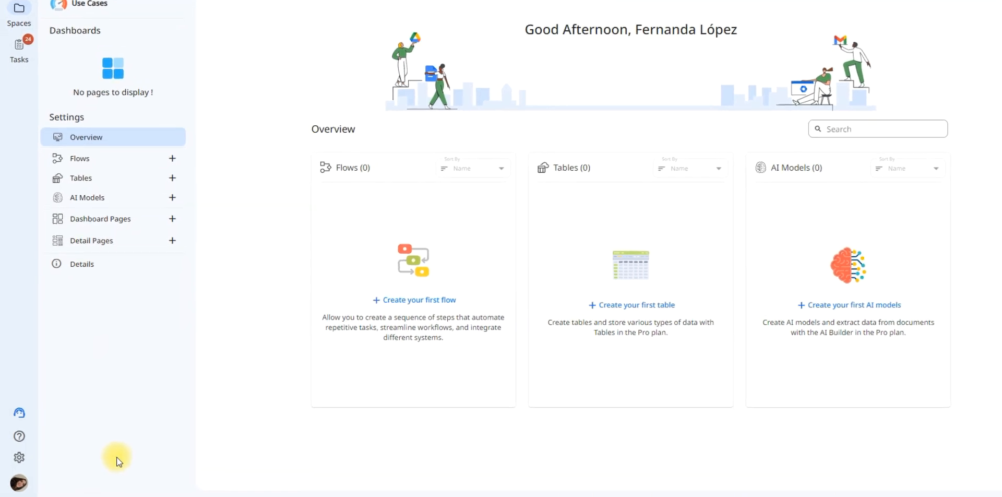
- Create a new email template based on the Racoon - Ecommerce design
left_click(19, 457)
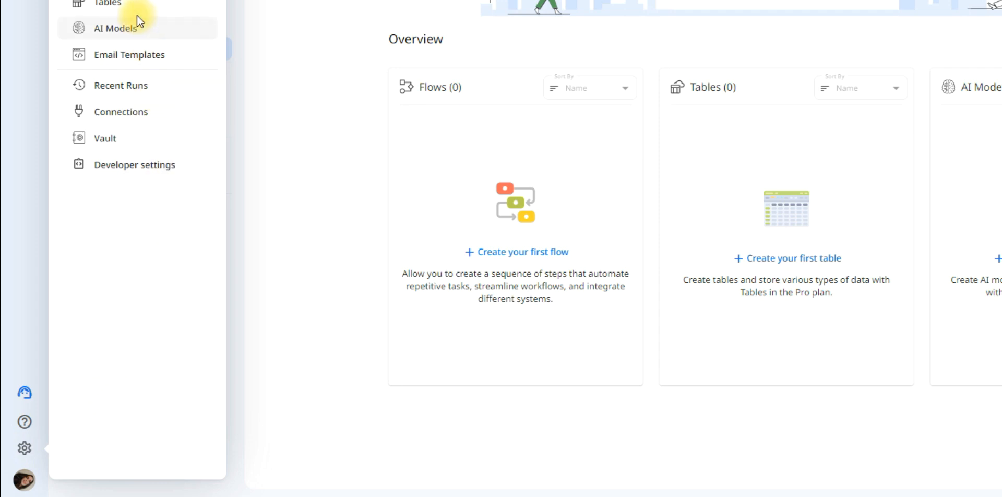
left_click(152, 61)
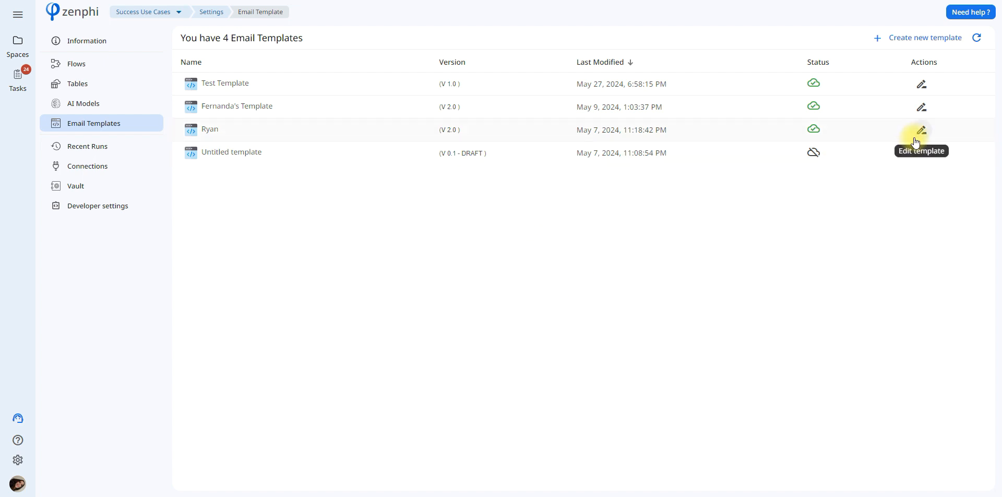
left_click(915, 47)
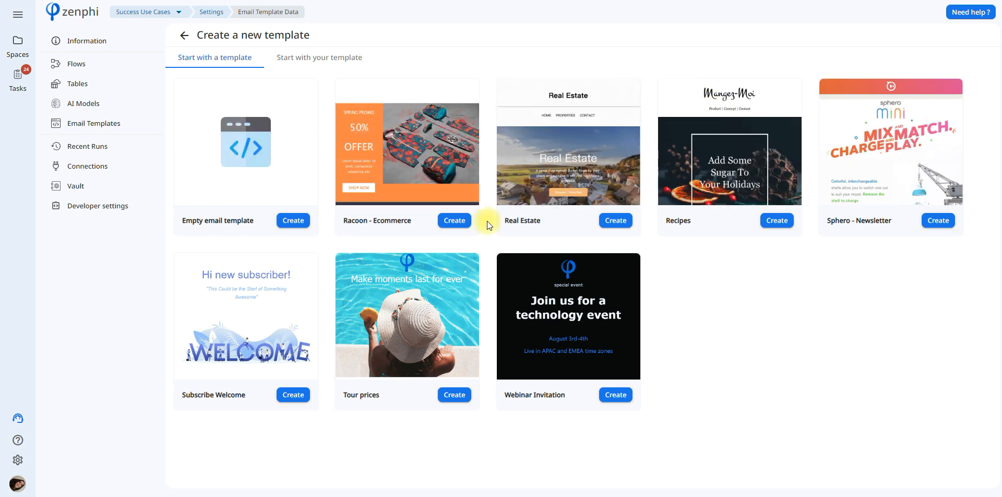
left_click(455, 221)
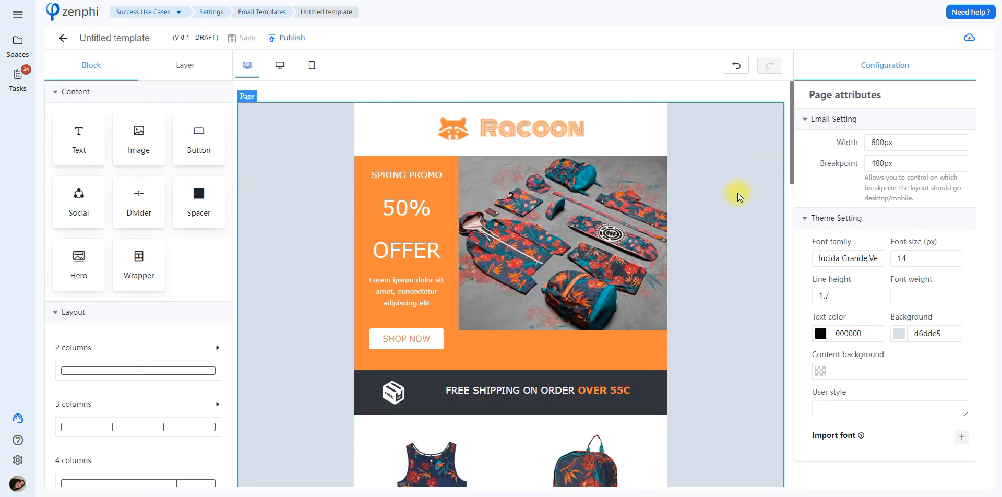
- Replace the Racoon header logo with the zenphi logo by removing the current image and pasting the new image URL
left_click(580, 132)
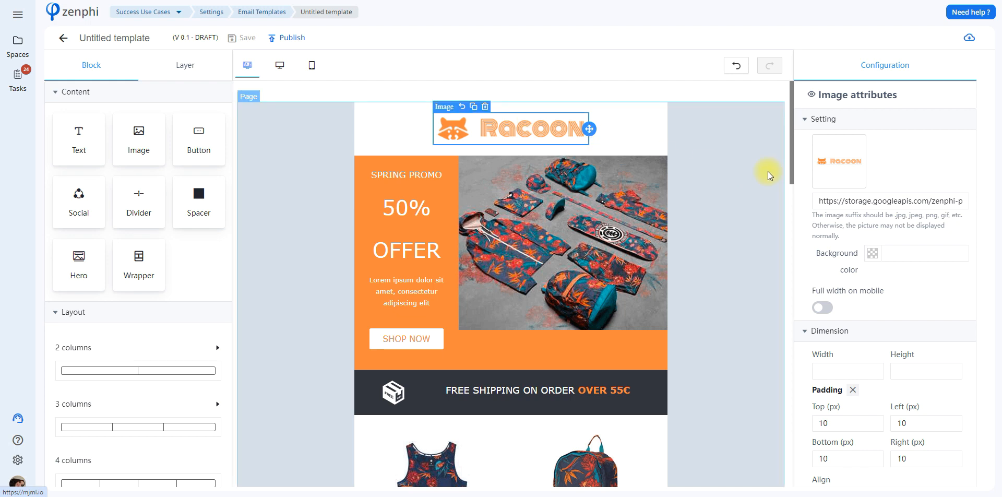
left_click(870, 201)
mouse_move(849, 140)
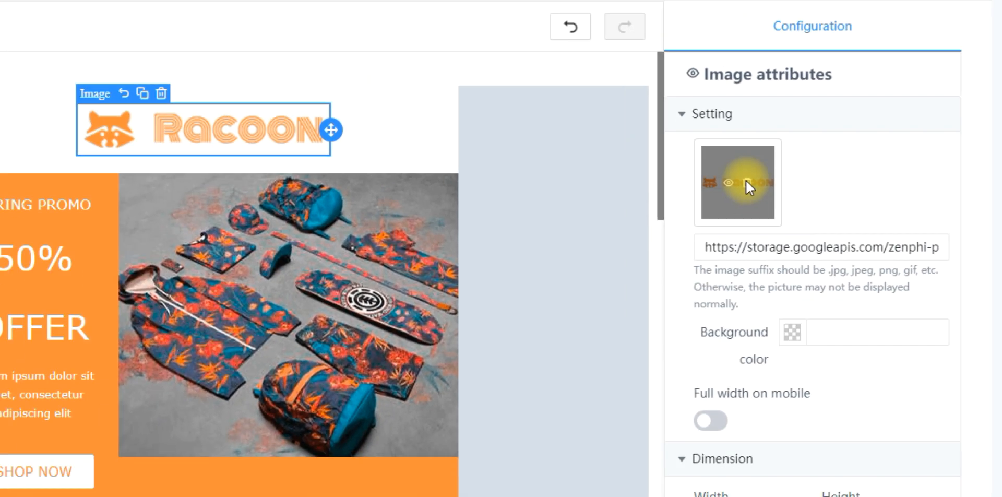
left_click(687, 193)
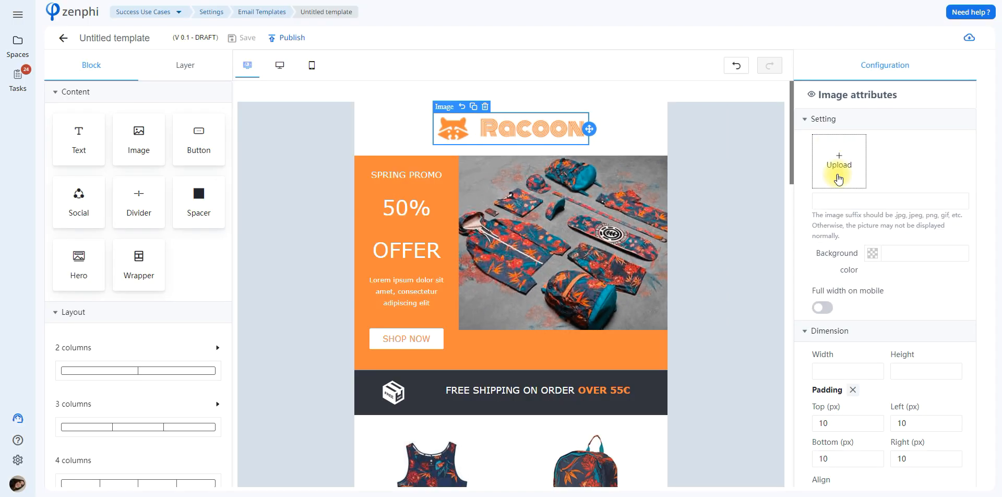
left_click(839, 201)
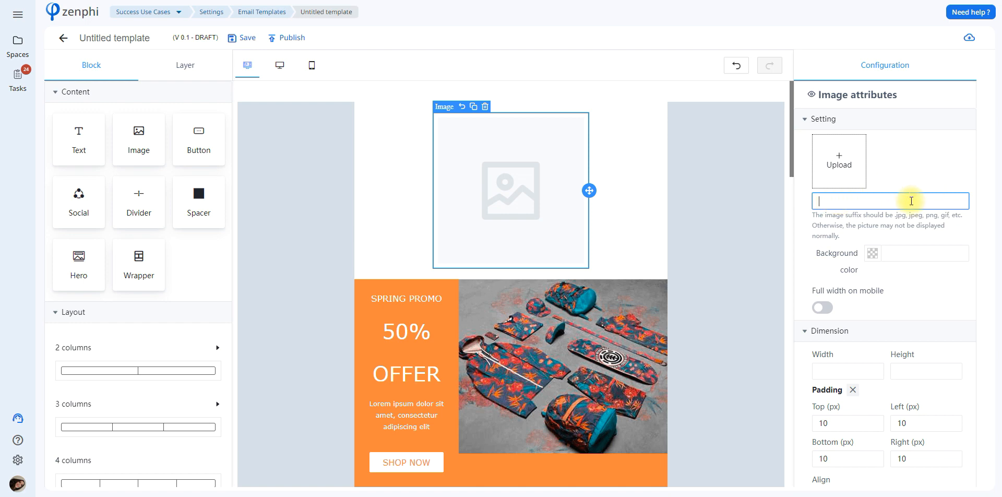
key("ctrl+v")
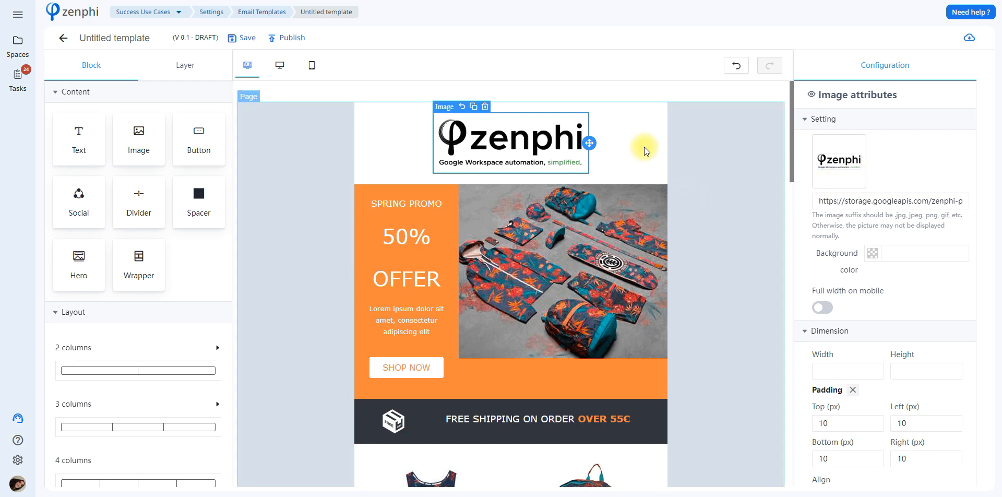
left_click(724, 177)
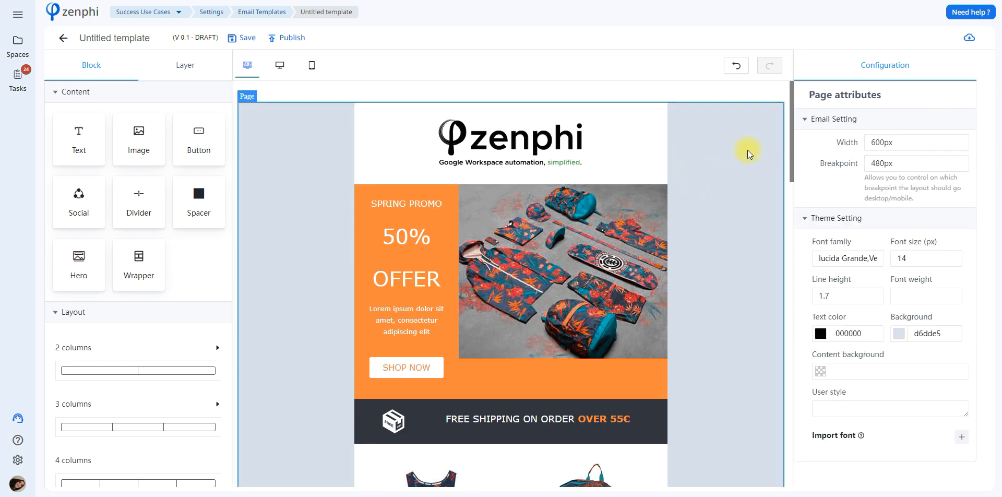
- Collapse the header logo's dimension settings to examine its link and border options
left_click(577, 154)
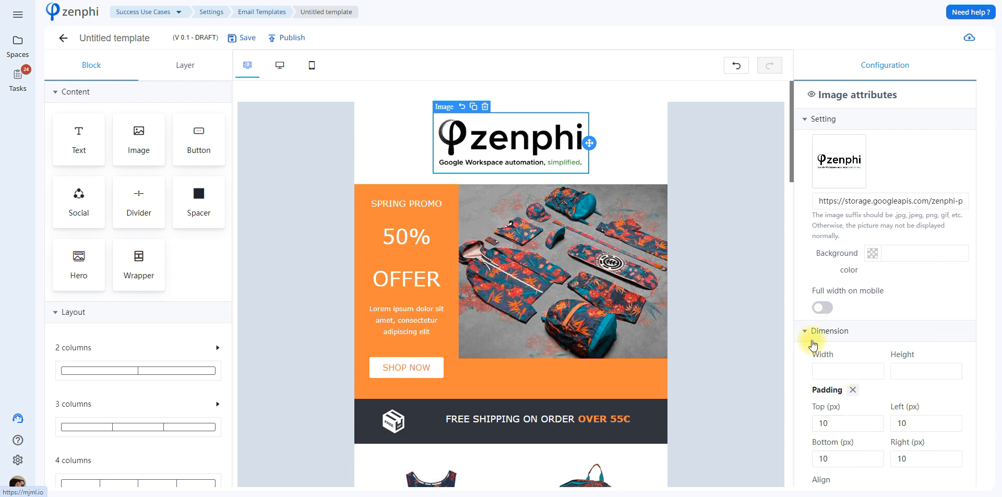
left_click(806, 337)
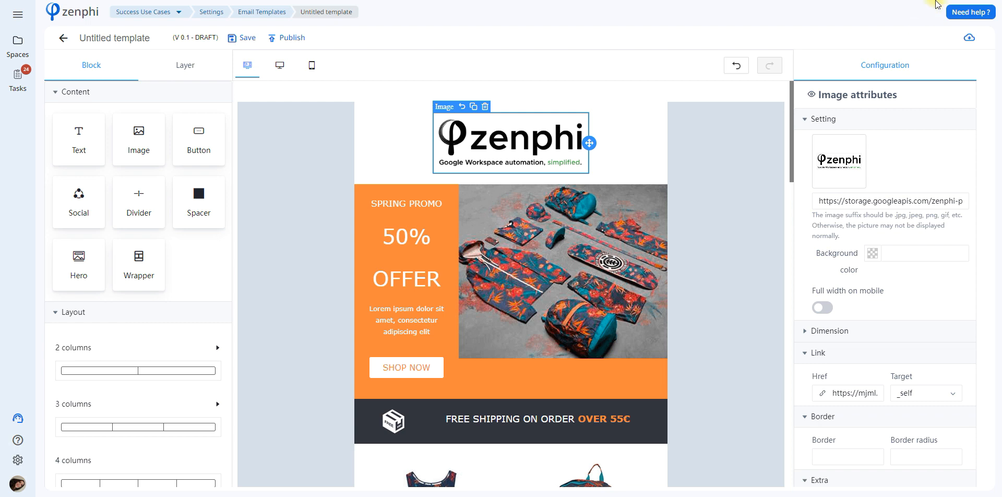
- Change the Spring Promo section's background color to green with the custom color picker
left_click(380, 204)
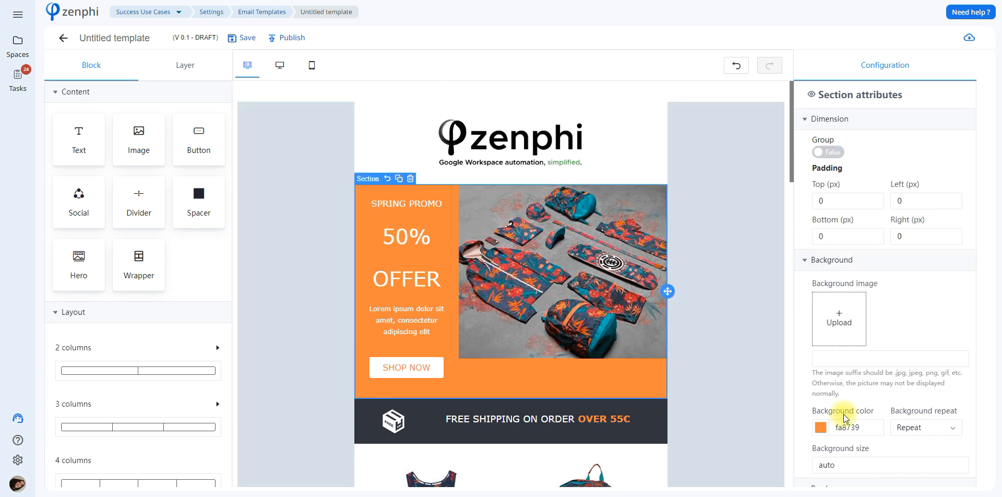
left_click(821, 427)
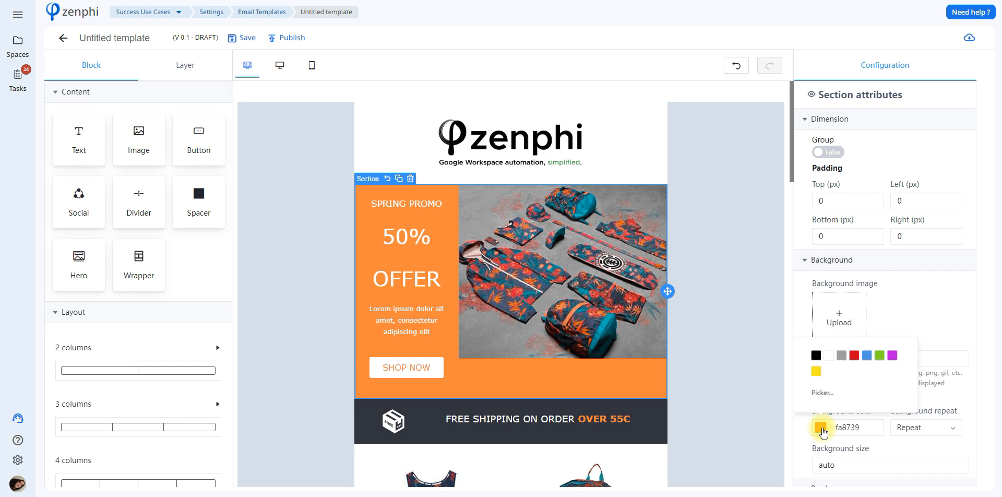
left_click(835, 393)
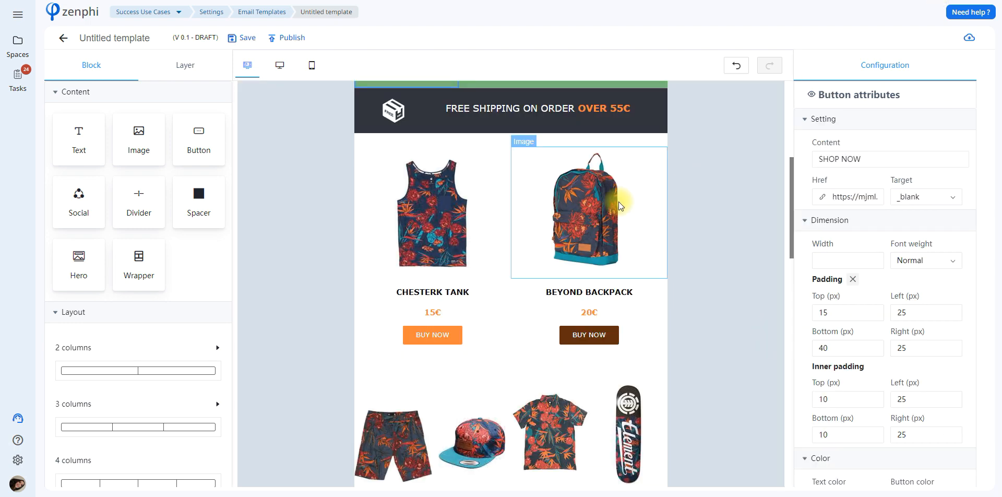
- Delete the backpack and tank top product images, along with the Chesterk Tank column
left_click(618, 202)
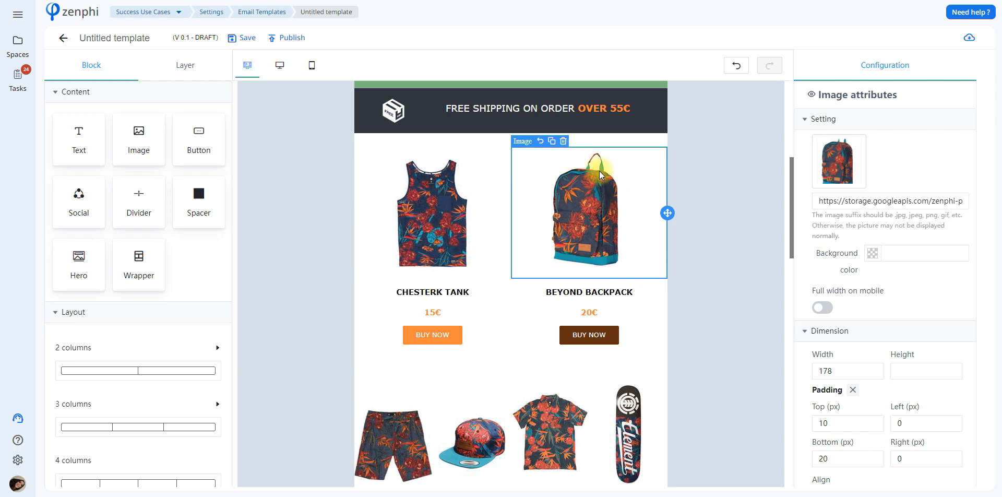
left_click(564, 142)
left_click(440, 202)
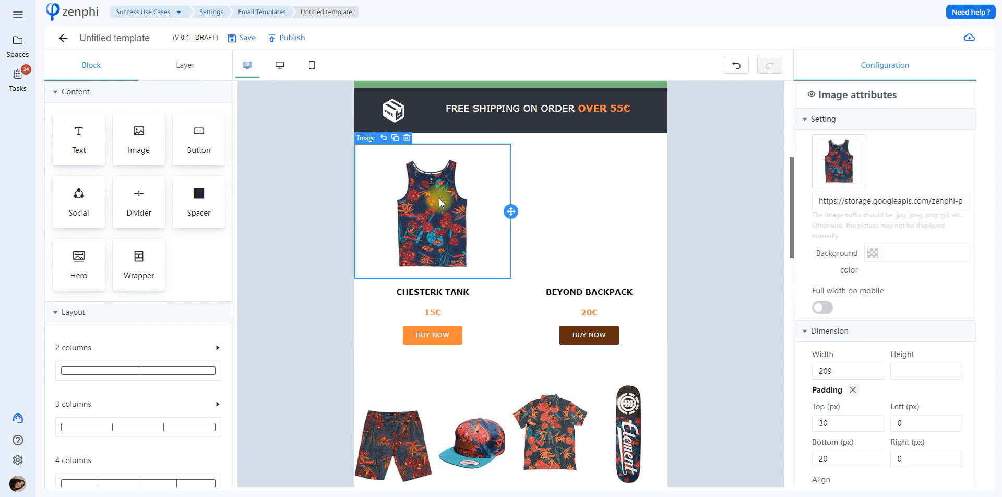
left_click(407, 138)
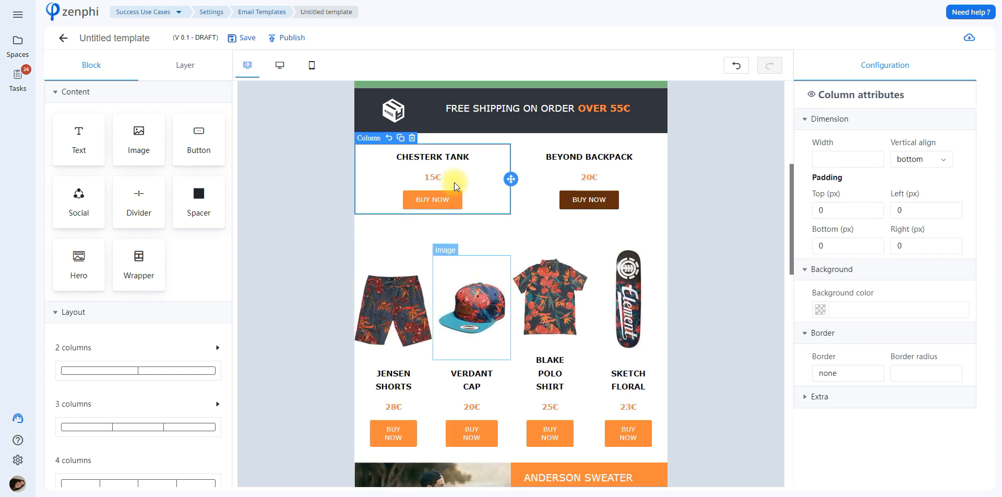
left_click(412, 138)
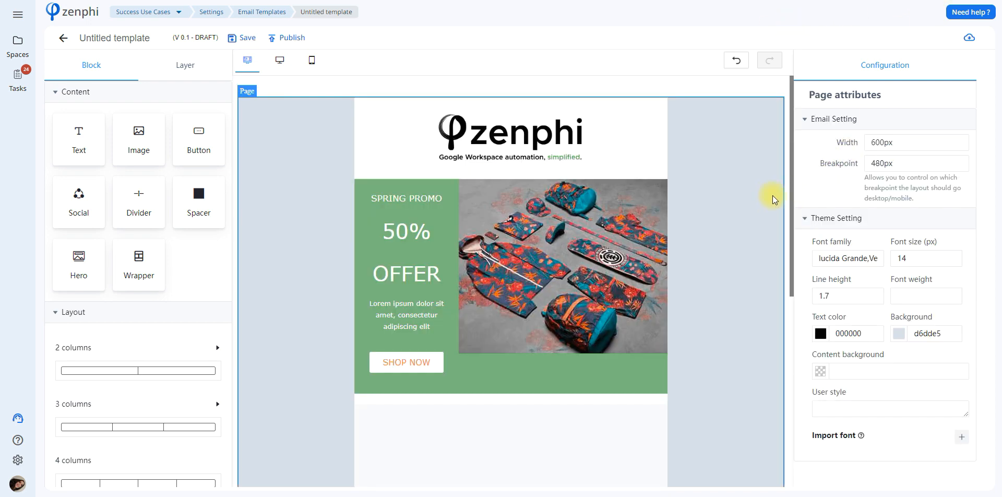
- Replace the product photo in the green promo section with the workflow illustration by pasting its image URL
left_click_drag(792, 200, 824, 410)
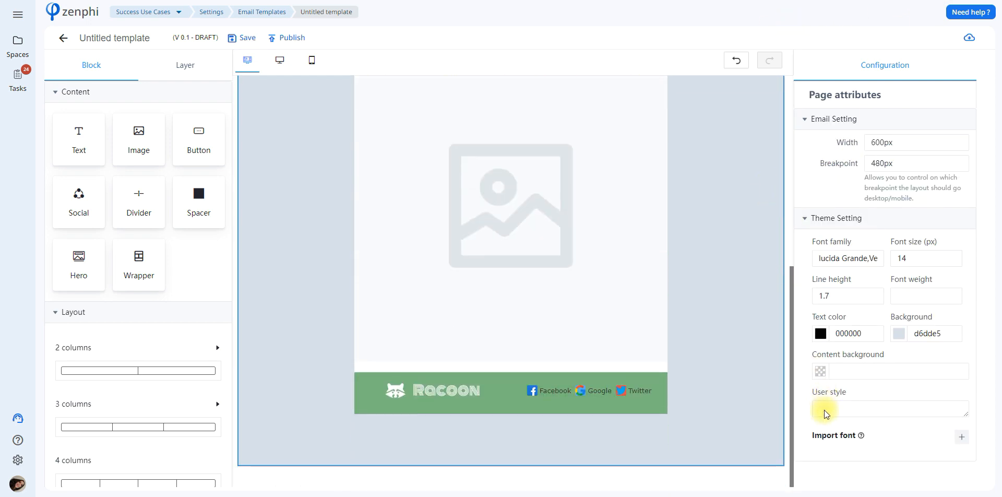
scroll(761, 212, "up", 10)
left_click(589, 260)
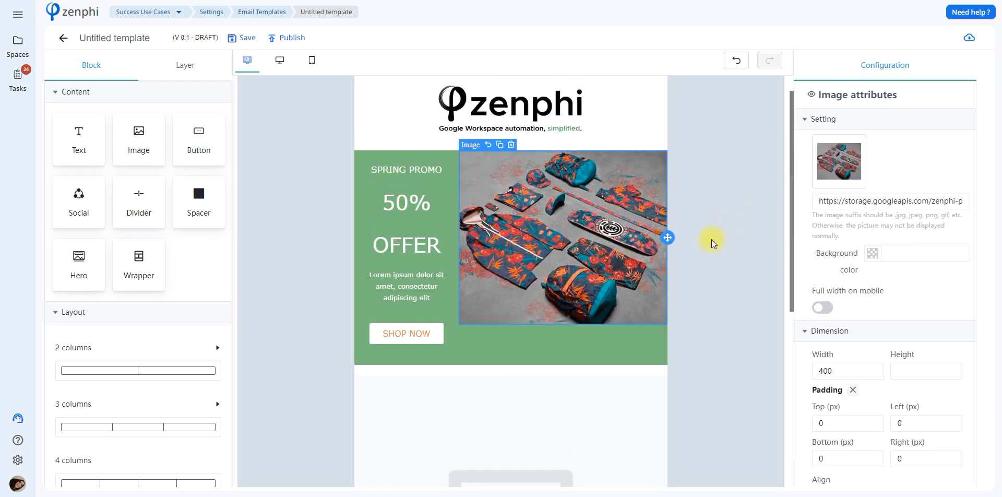
left_click(868, 199)
key("ctrl+a")
key("ctrl+v")
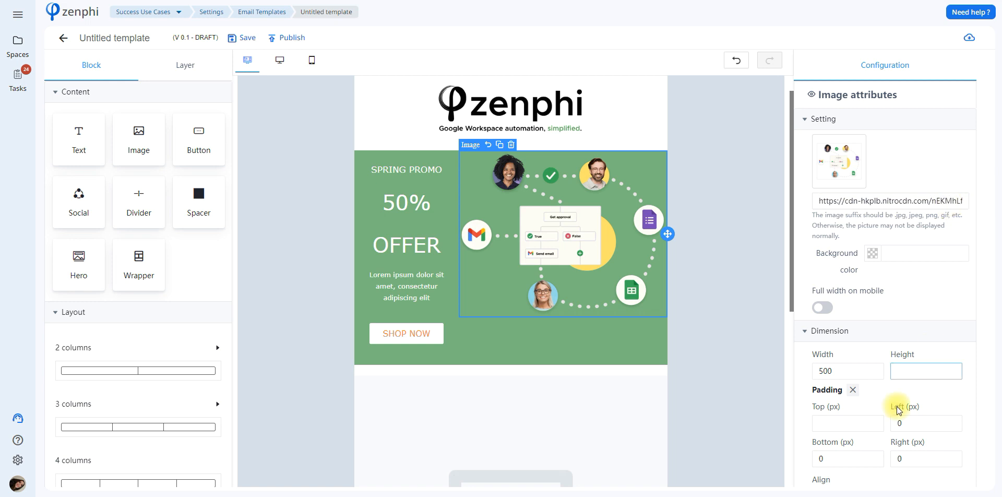
- Set the top padding of the workflow illustration to 40 px
left_click(861, 423)
key("BackSpace")
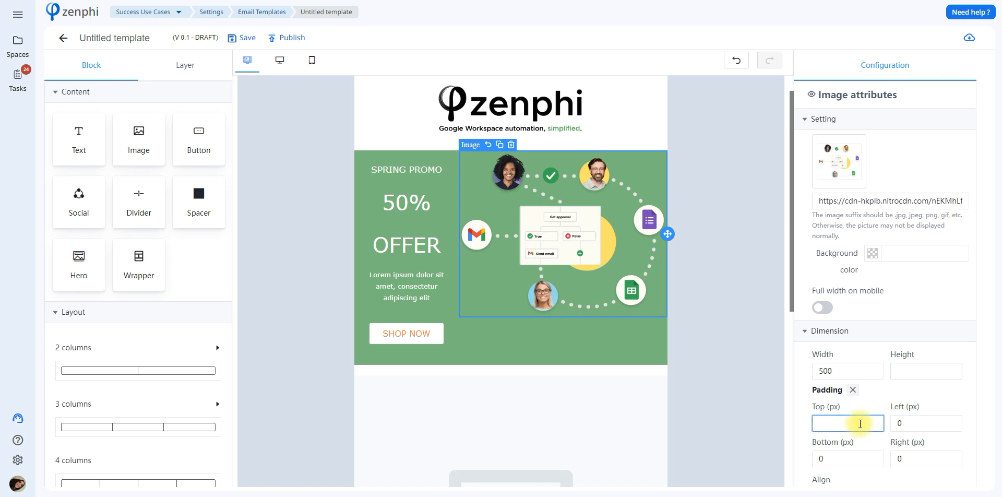
type("30")
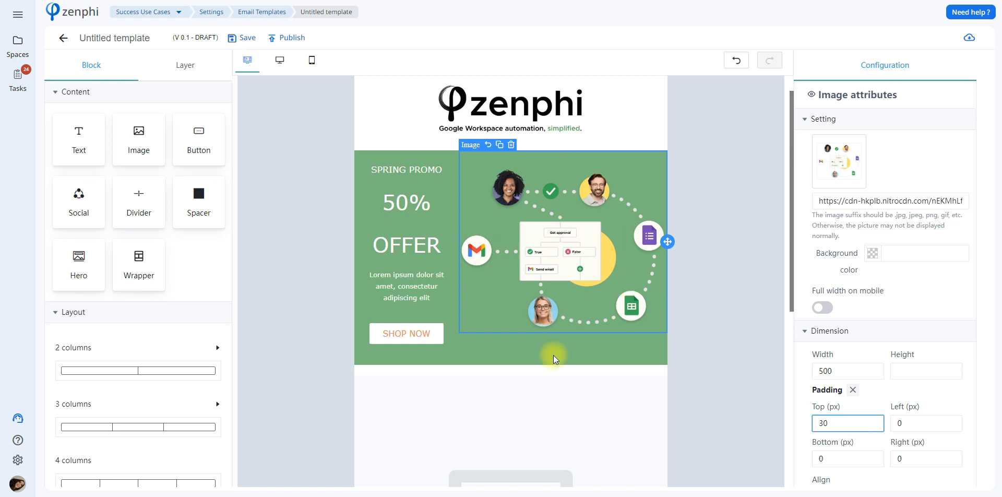
key("BackSpace")
type("40")
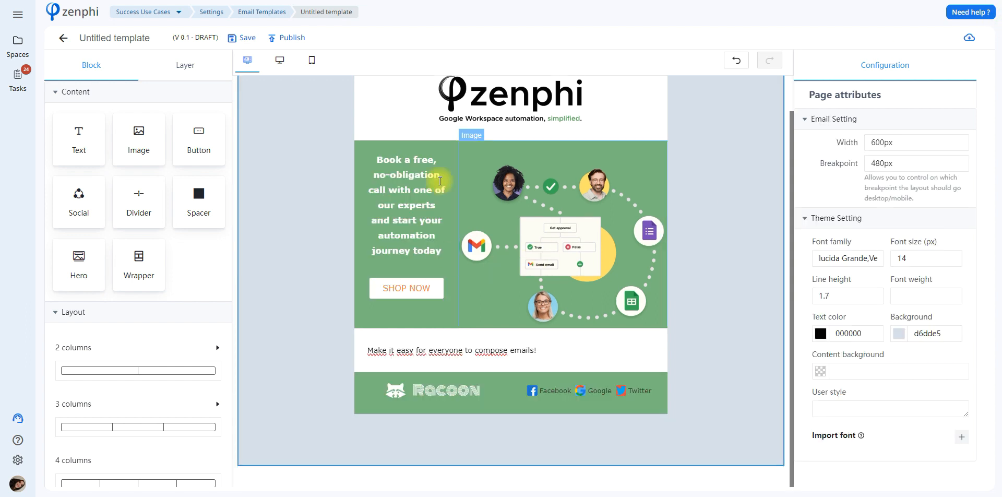
- Change the text of the SHOP NOW button in the promo section to "Book Now"
left_click(413, 291)
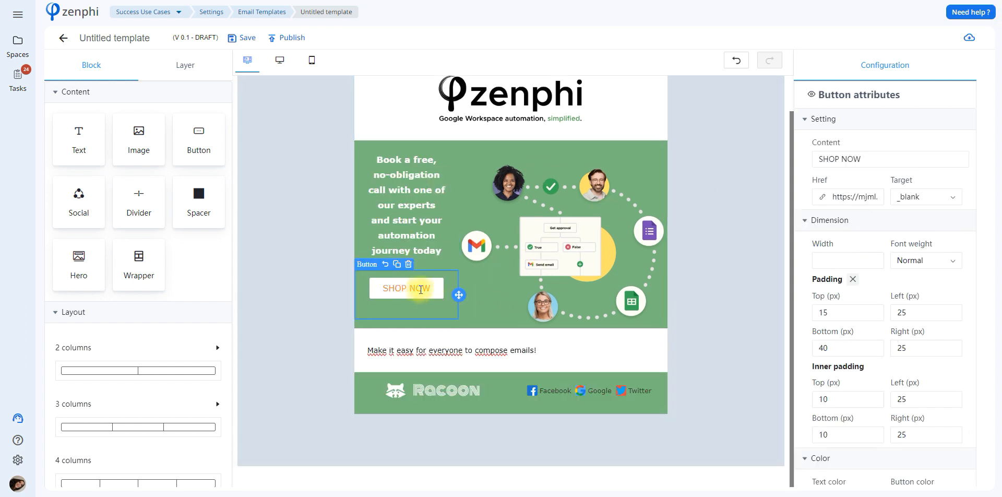
left_click_drag(870, 155, 782, 145)
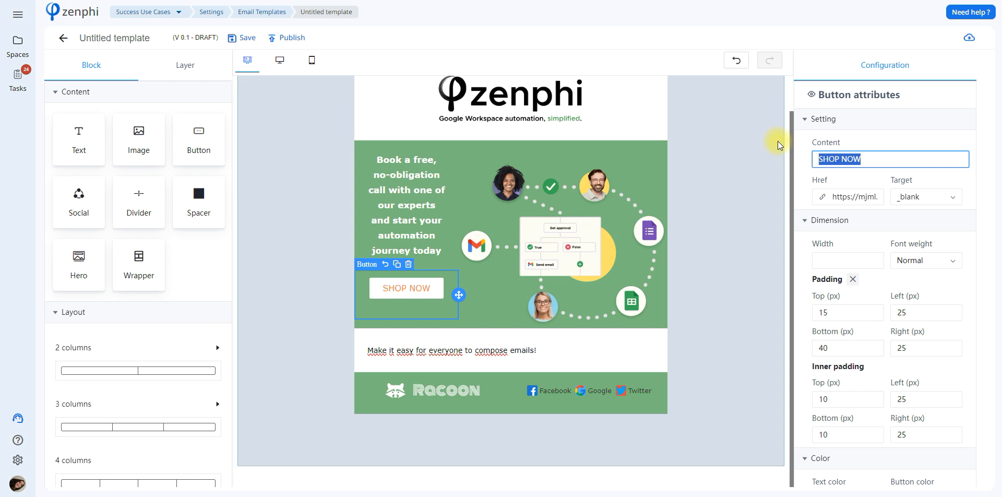
type("bo")
key("BackSpace")
key("BackSpace")
type("Book Now")
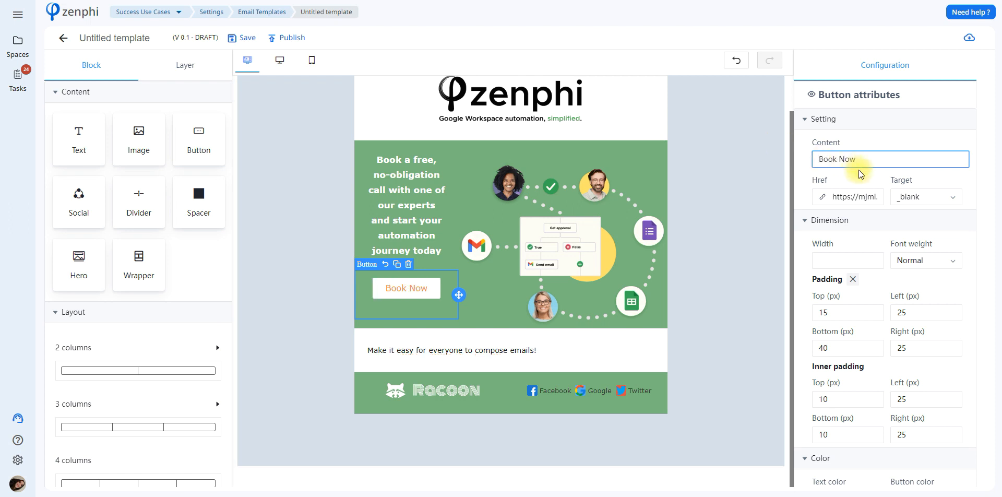
- Replace the Book Now button's link with the zenphi demo page URL
triple_click(856, 197)
key("ctrl+v")
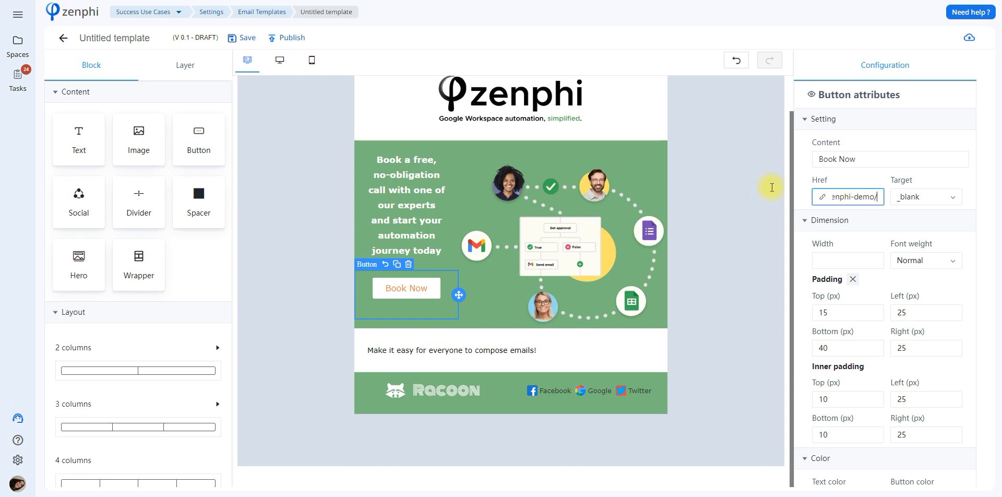
left_click(736, 248)
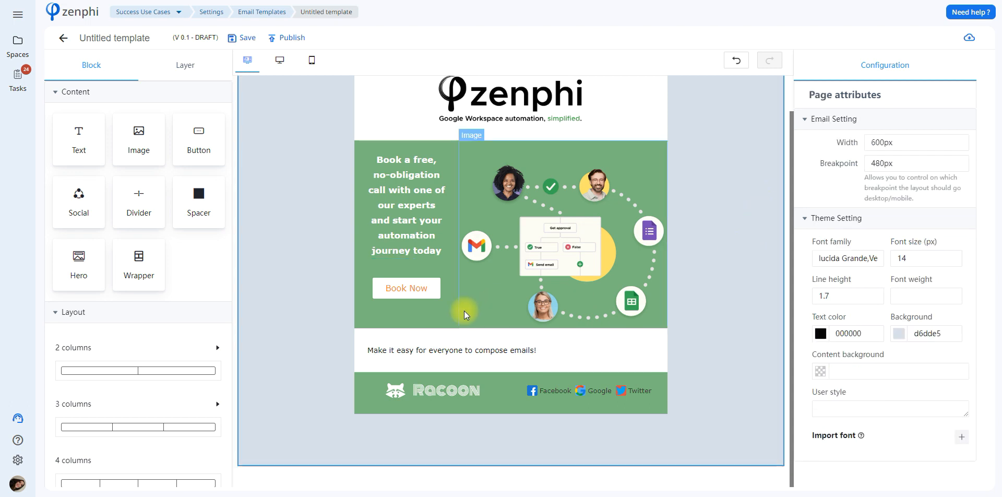
- Change the Book Now button's text color to green
left_click(410, 299)
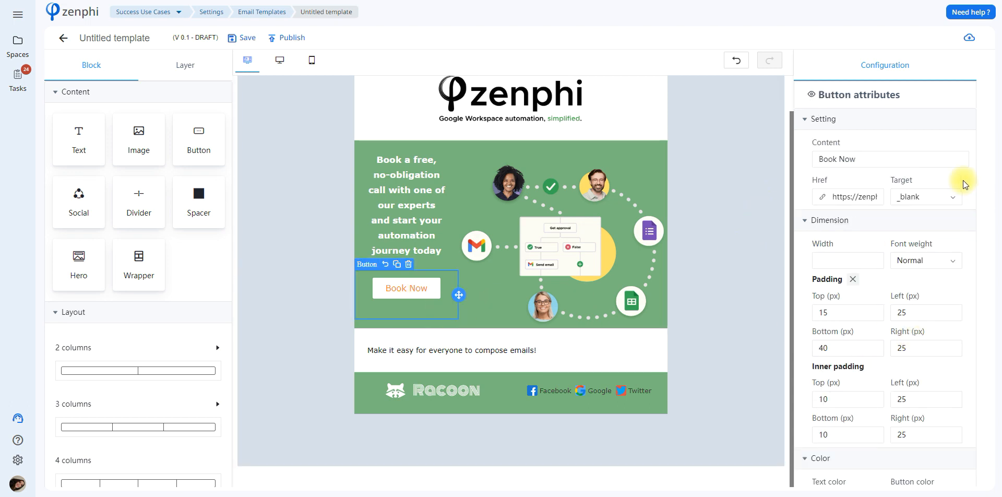
left_click(836, 119)
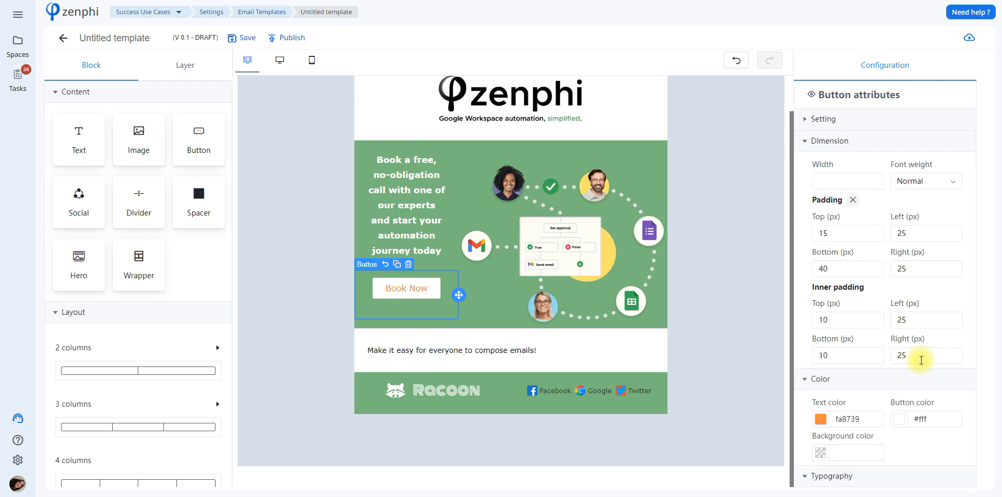
left_click(821, 420)
left_click(830, 364)
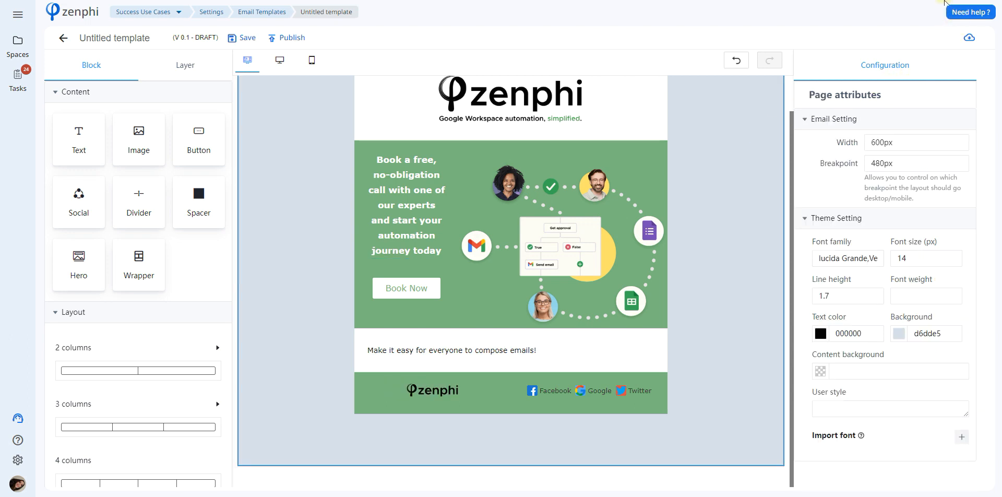
- Clear the content labels of the Facebook and Google items in the footer's social block
left_click(602, 397)
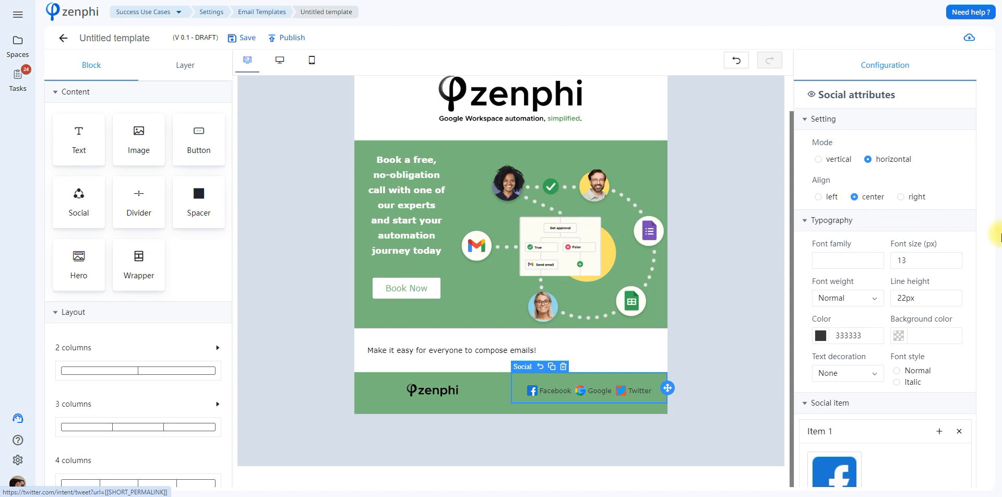
left_click(809, 124)
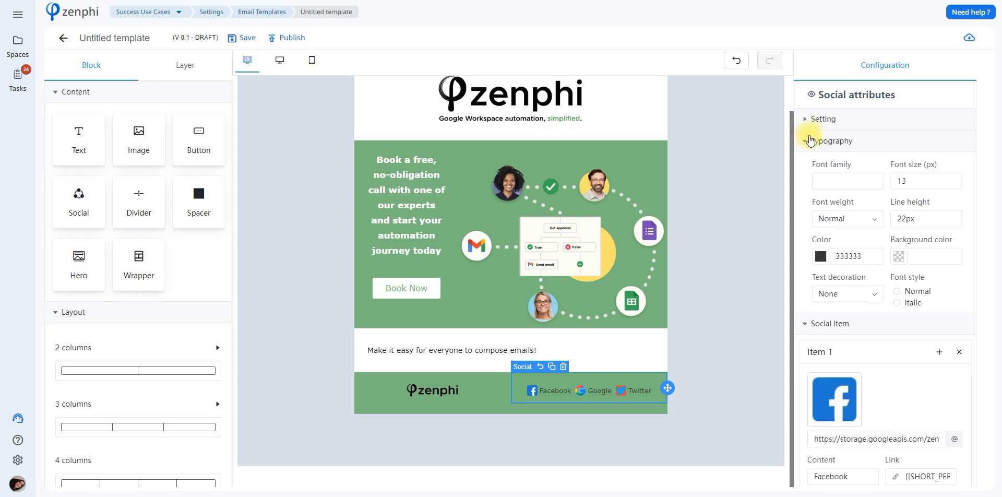
left_click(810, 141)
left_click(850, 315)
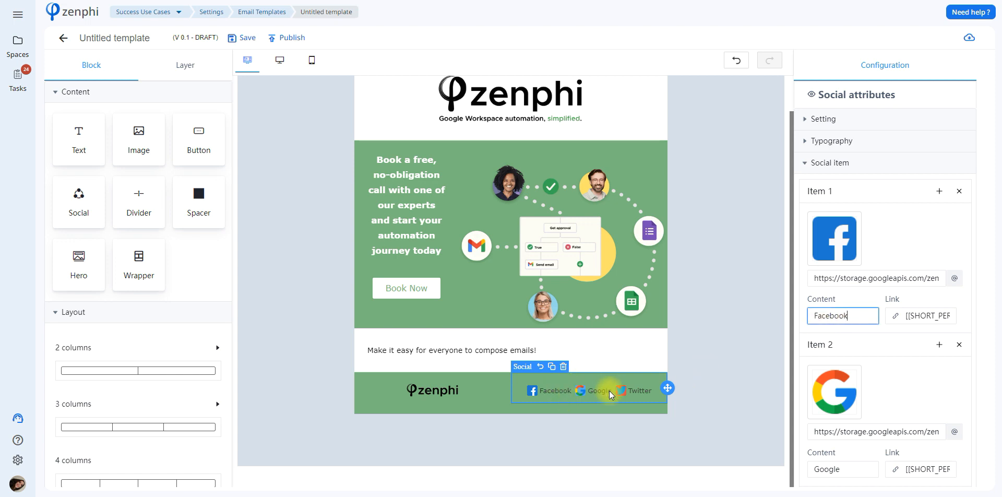
key("BackSpace")
key("BackSpace")
key("BackSpace")
key("BackSpace")
key("BackSpace")
key("BackSpace")
key("BackSpace")
key("BackSpace")
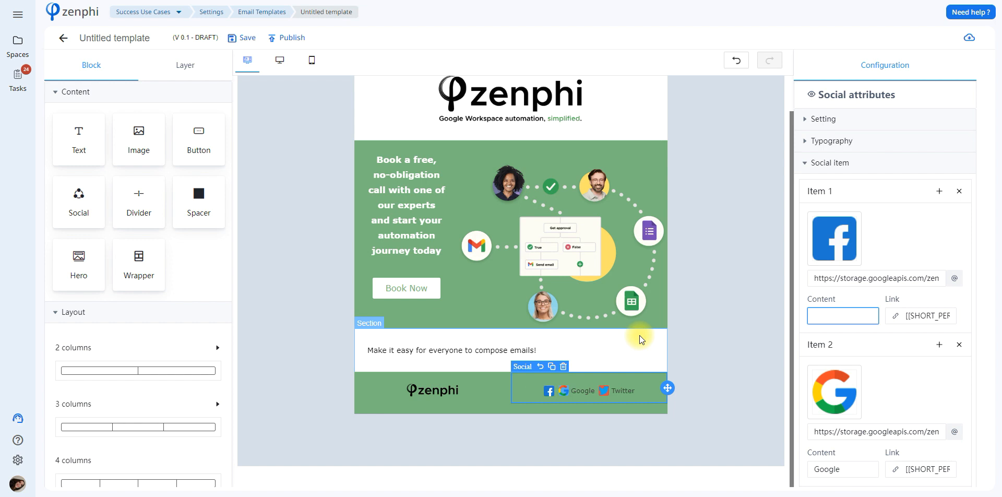
left_click_drag(846, 469, 756, 466)
key("BackSpace")
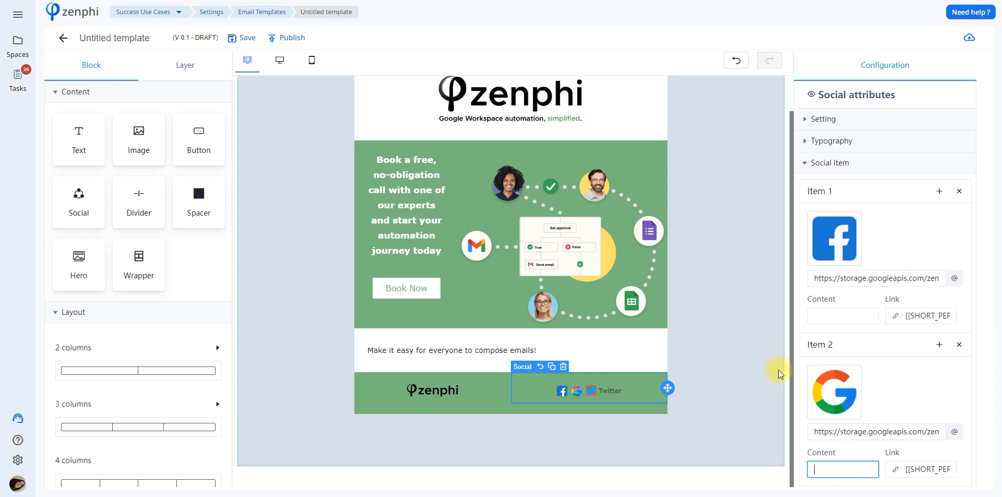
mouse_move(823, 220)
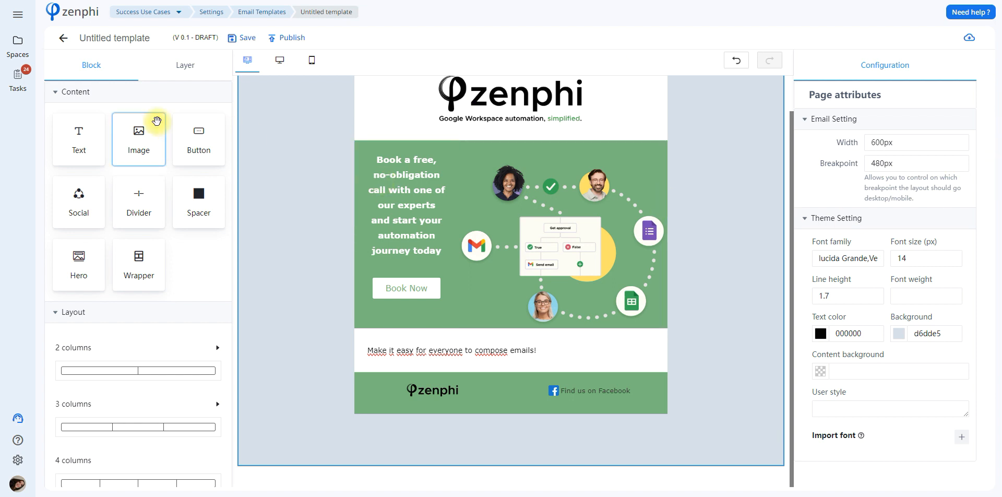
- Replace the text "Make it easy for everyone to compose emails!" above the footer with the token {{EmailBody}}
left_click_drag(71, 134, 404, 347)
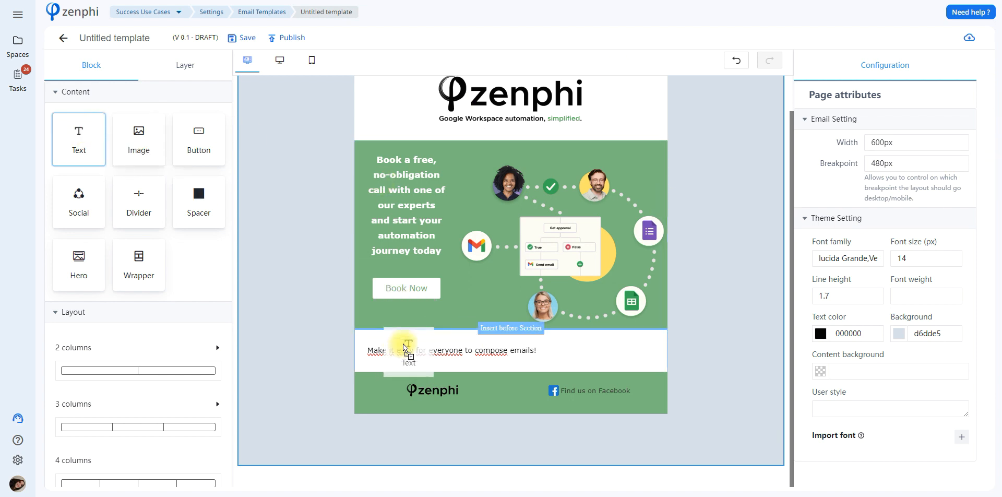
double_click(370, 357)
left_click_drag(587, 349, 361, 354)
type("{{EmailB")
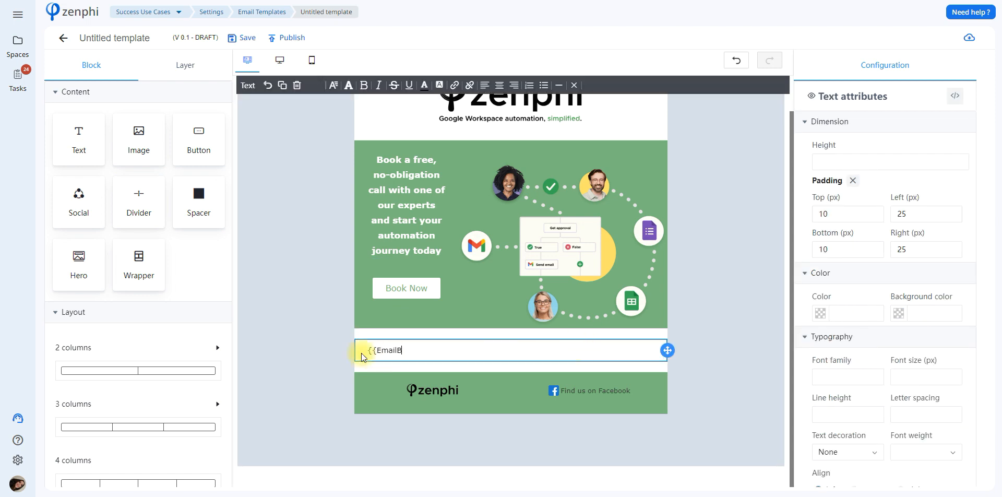
type("ody}}")
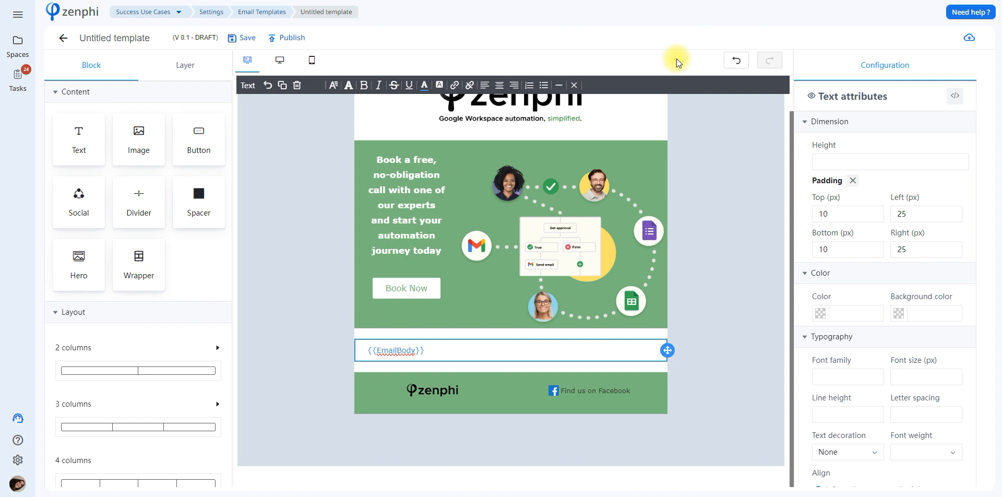
- Make the {{EmailBody}} token text bold and black
left_click(436, 355)
key("ctrl+a")
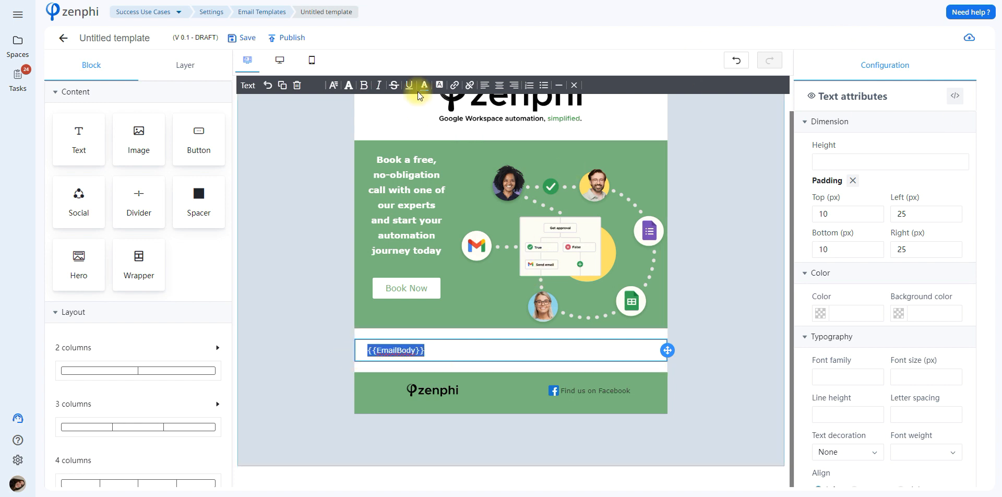
left_click(365, 85)
left_click(425, 85)
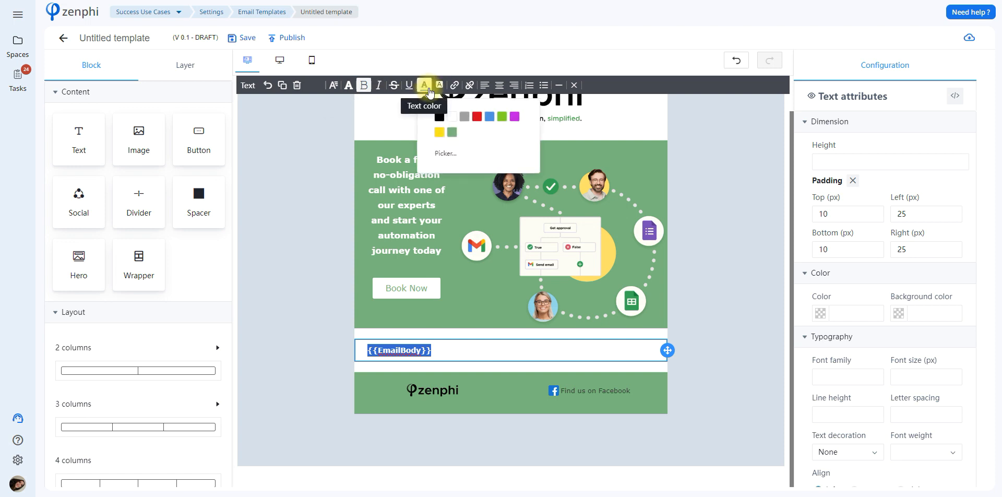
left_click(439, 360)
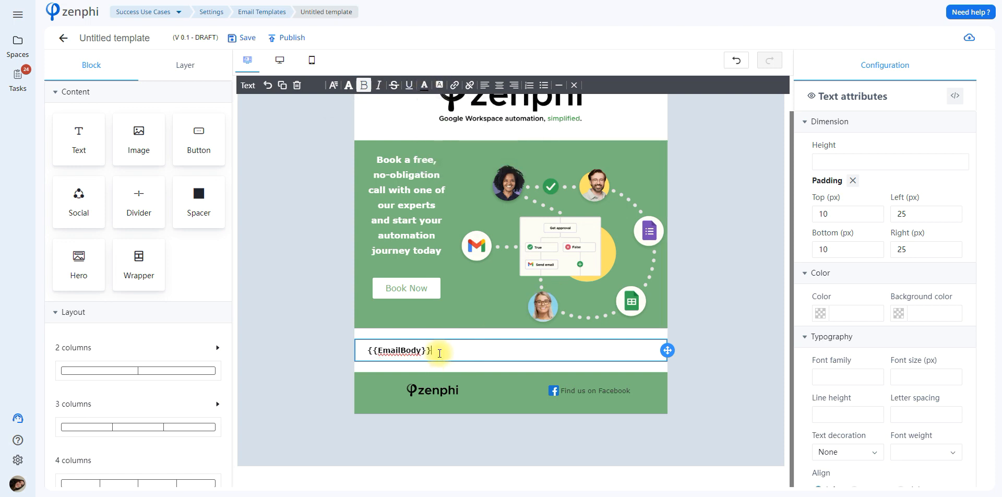
left_click(764, 299)
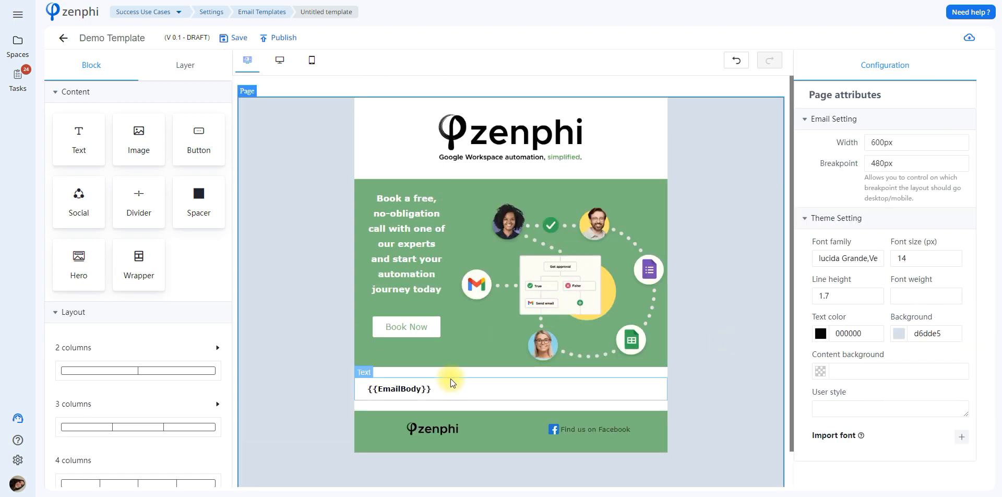
left_click(439, 389)
left_click(500, 87)
left_click(485, 86)
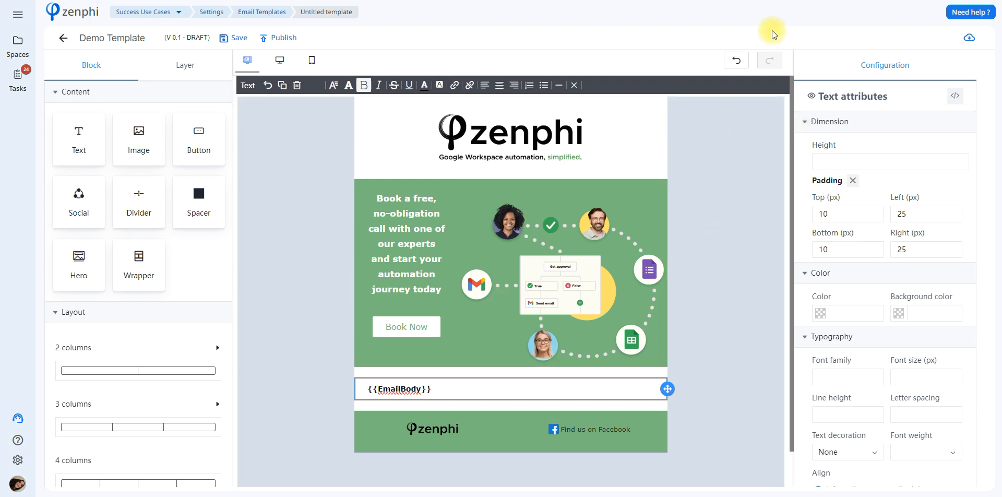
- Save and publish the Demo Template, and preview it in the desktop and mobile views
left_click(236, 39)
left_click(287, 38)
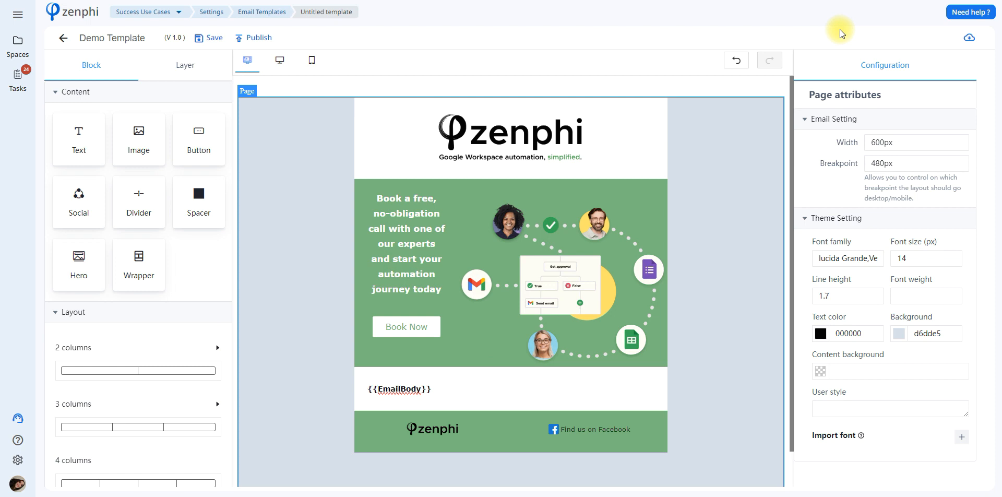
left_click(279, 72)
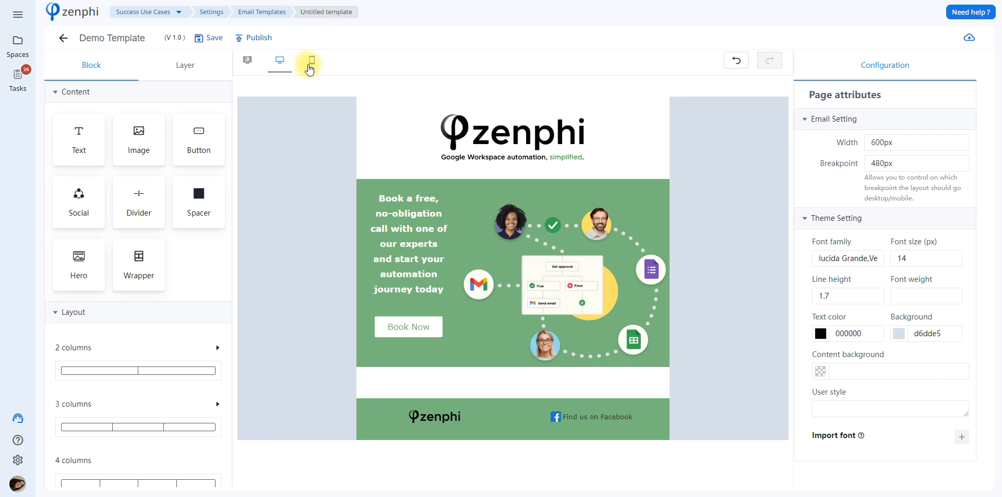
left_click(311, 67)
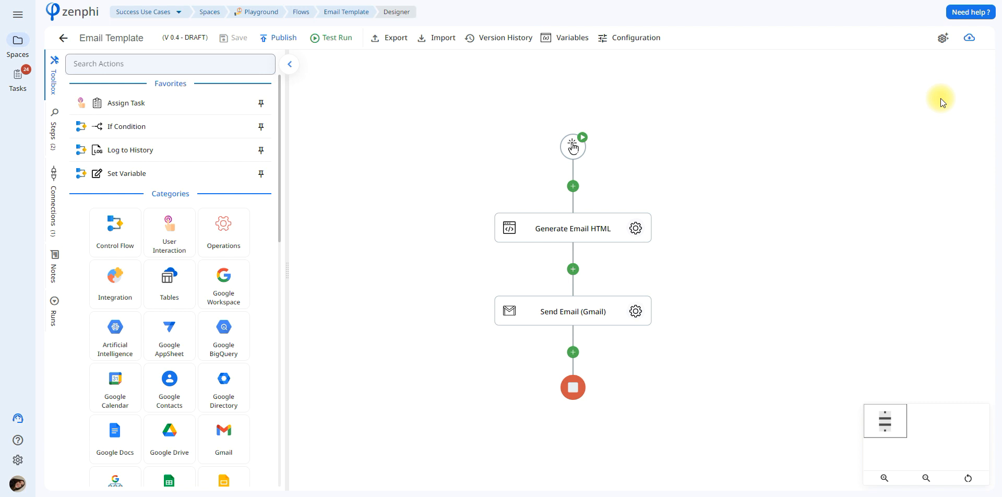
- Set the Generate Email HTML action's template to Demo Template (2.0) and load its tokens
left_click(635, 229)
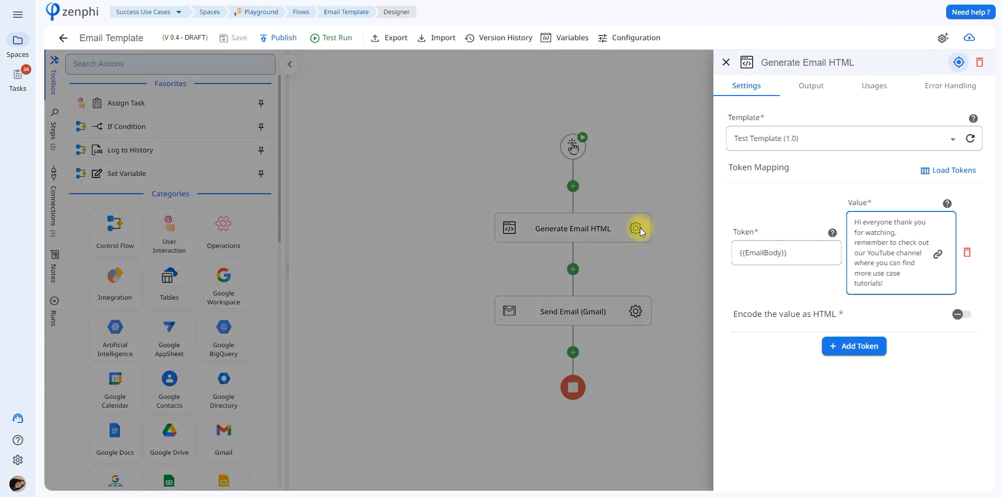
left_click(822, 149)
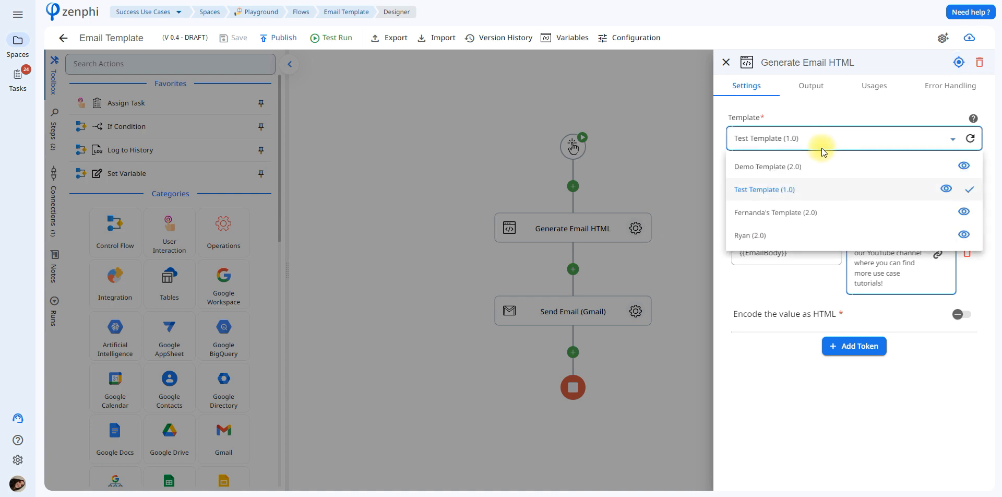
left_click(809, 166)
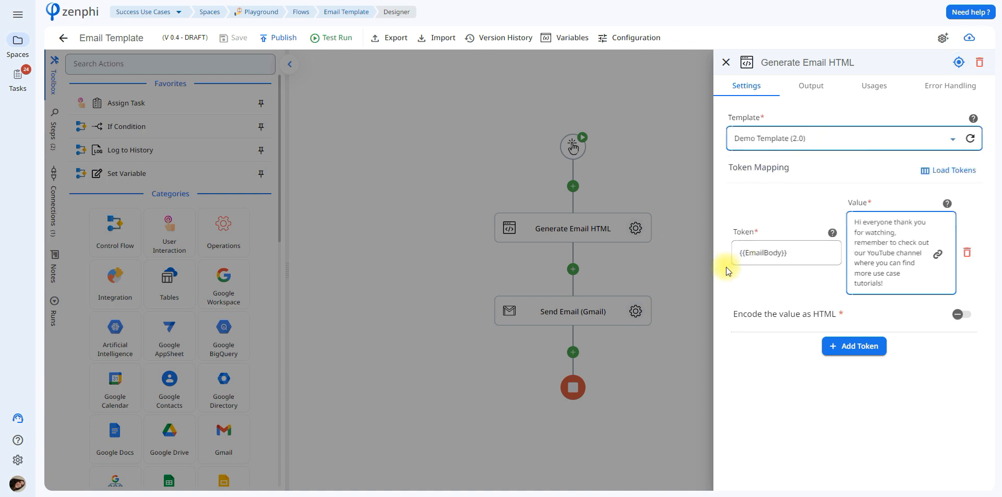
left_click(943, 177)
- Review the {{EmailBody}} token mapping, its message value and the data available for insertion in the Generate Email HTML action
left_click(834, 250)
left_click_drag(834, 251, 719, 257)
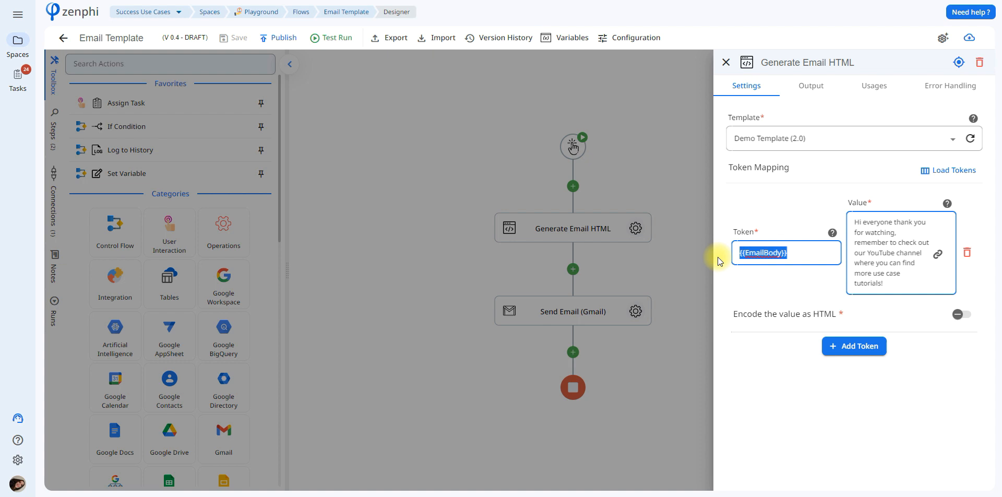
left_click_drag(855, 226, 875, 262)
left_click(885, 273)
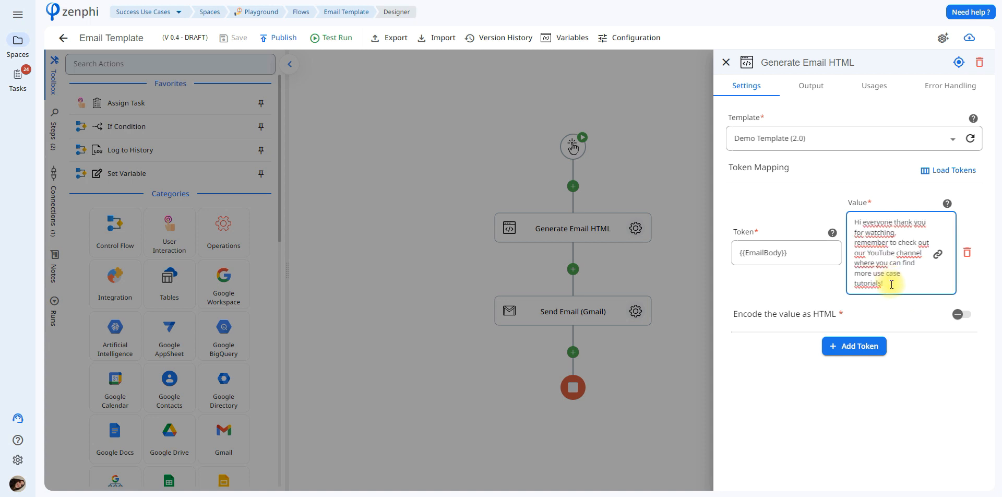
left_click(933, 263)
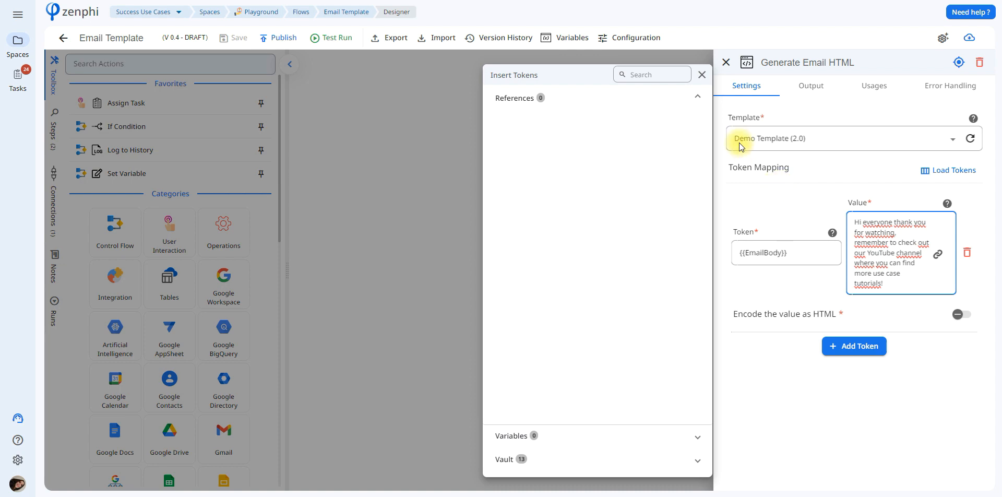
left_click(702, 75)
left_click(549, 193)
- Review the Send Email (Gmail) action's connection, recipient, subject, format and body, including the tokens available from Generate Email HTML
left_click(635, 311)
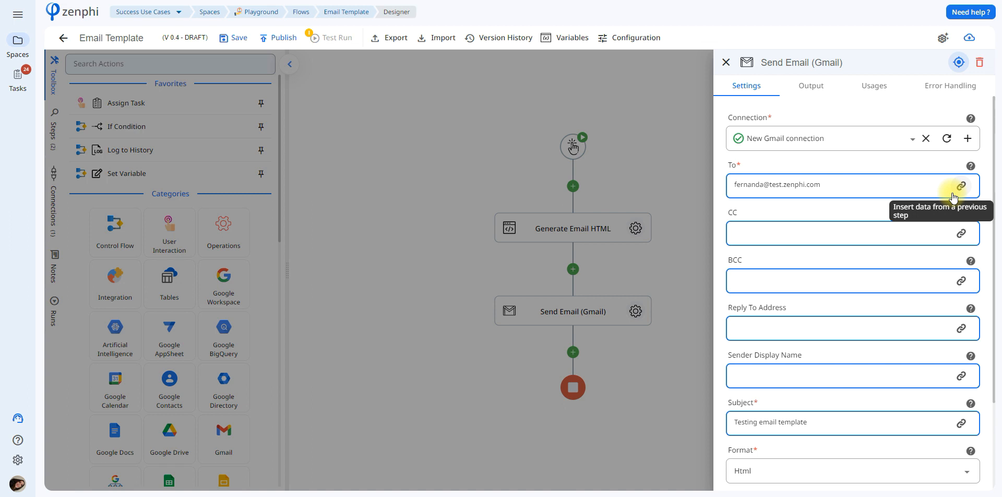
left_click(967, 139)
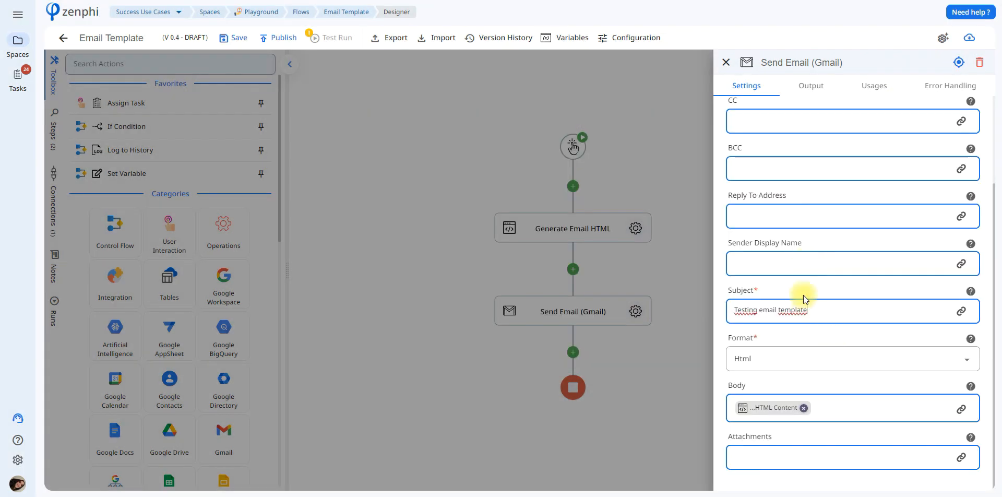
left_click(797, 264)
left_click(789, 358)
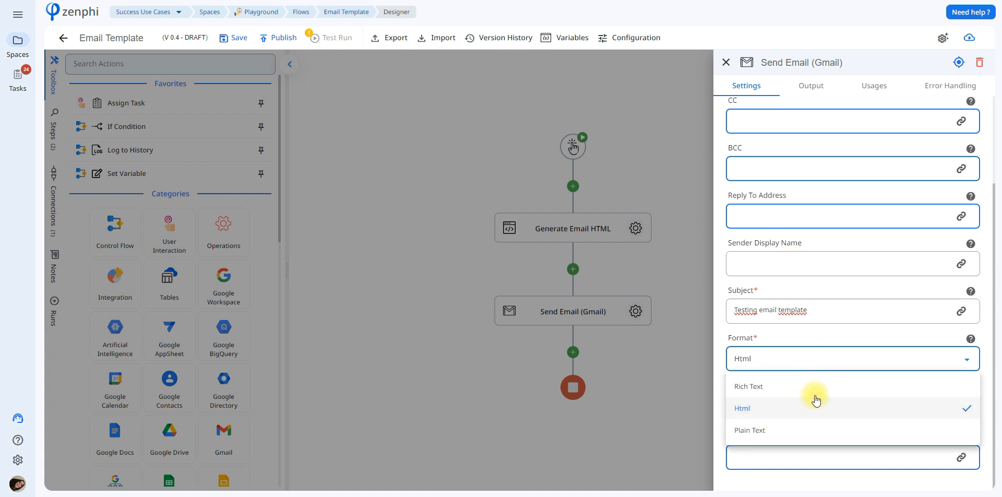
left_click(792, 362)
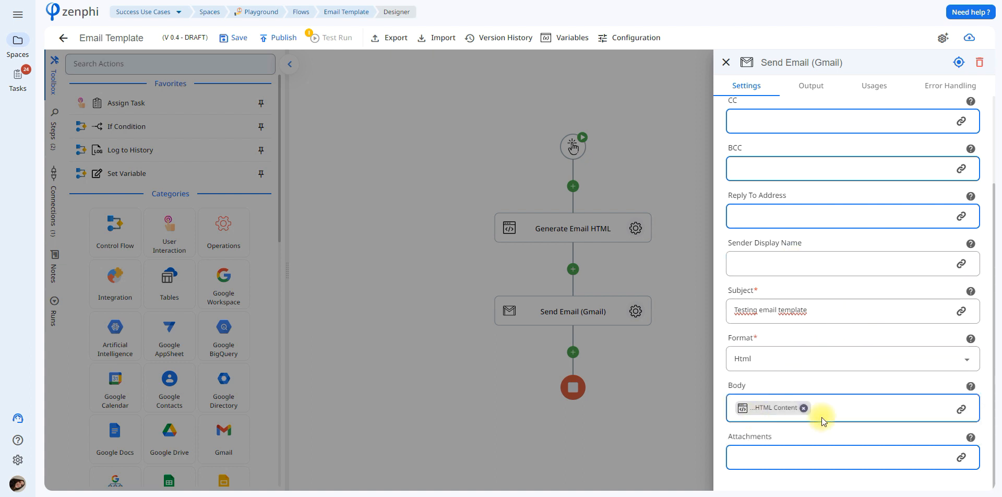
left_click(962, 410)
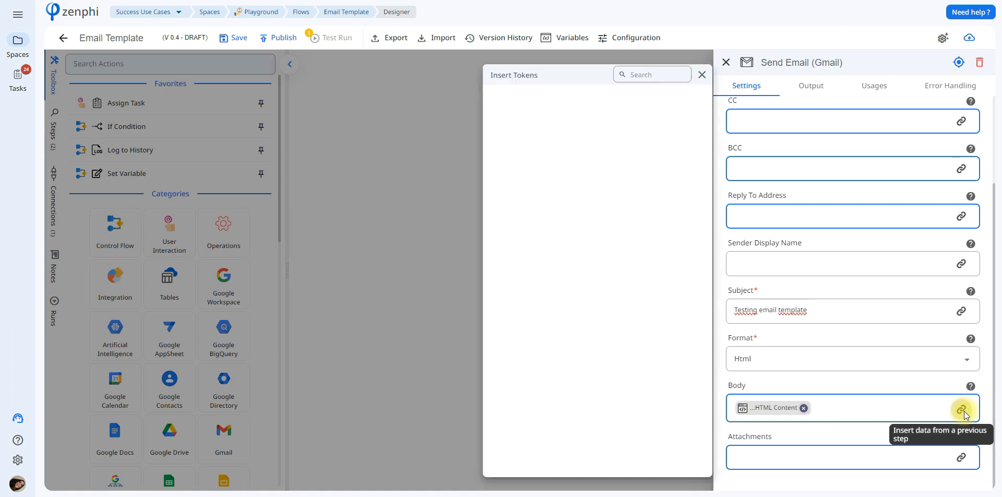
left_click(672, 122)
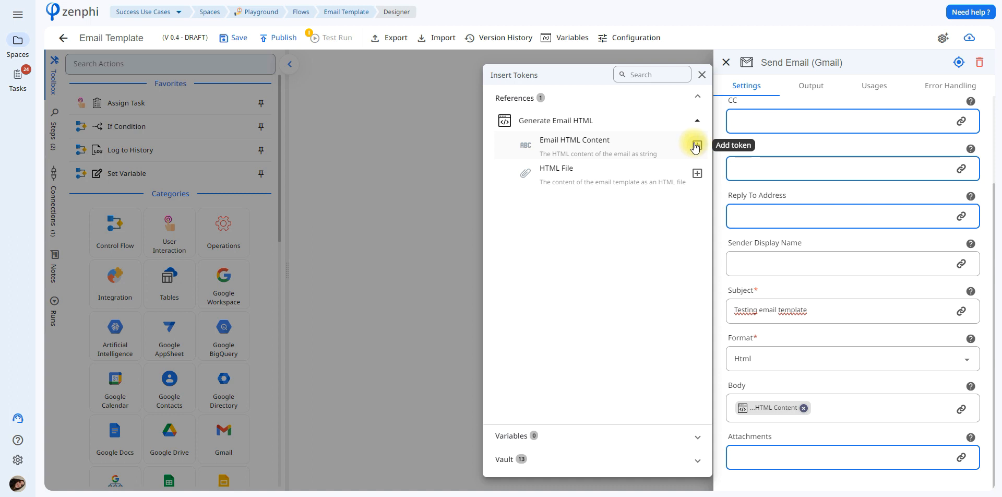
left_click(848, 417)
left_click(619, 330)
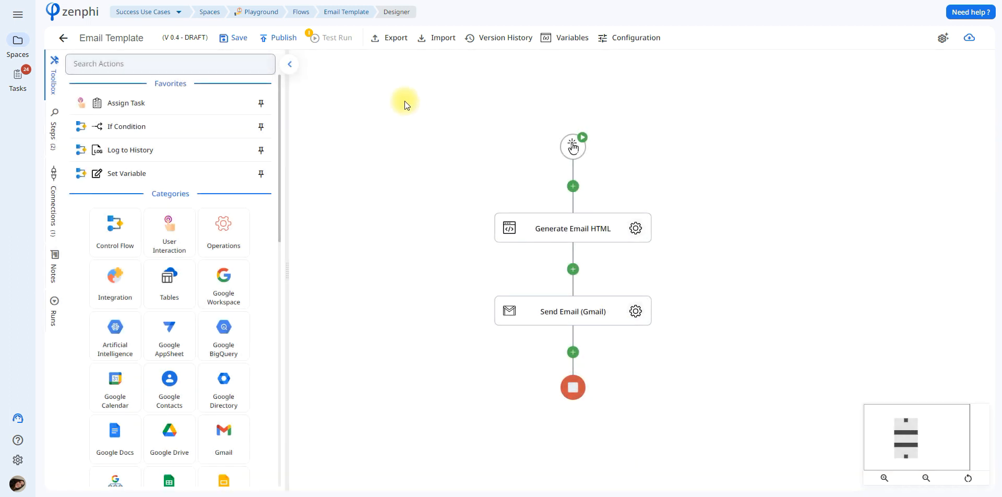
- Save the Email Template flow and start a new test instance of it
left_click(243, 46)
left_click(326, 38)
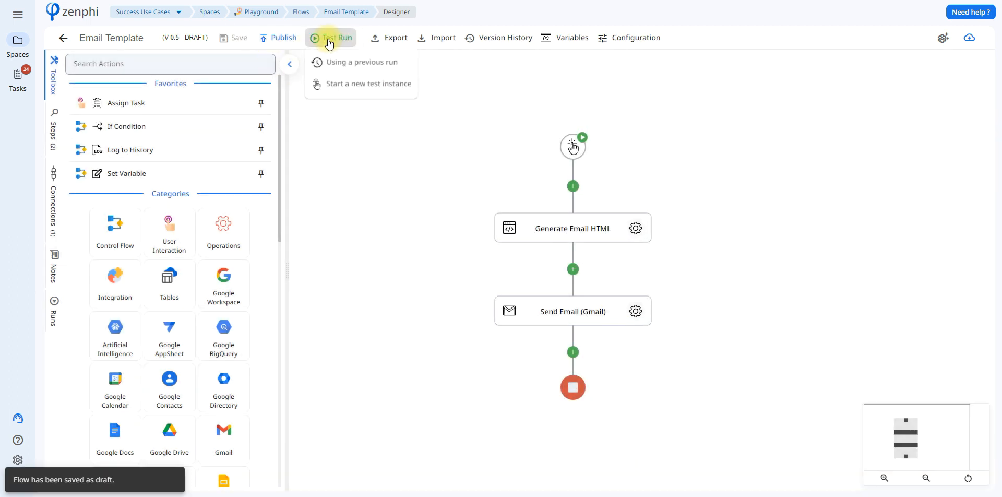
left_click(347, 83)
left_click(721, 290)
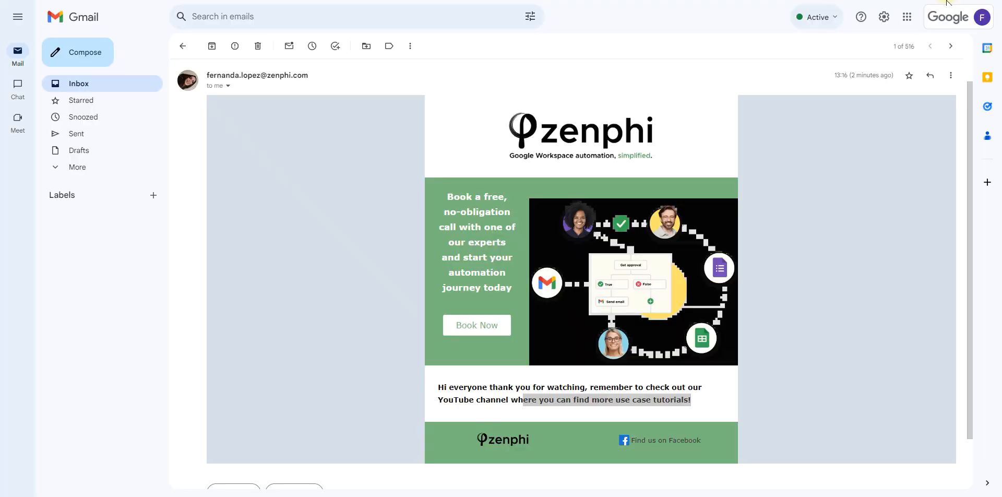
- Examine the received test email in Gmail and check where its Book Now button leads
left_click(524, 385)
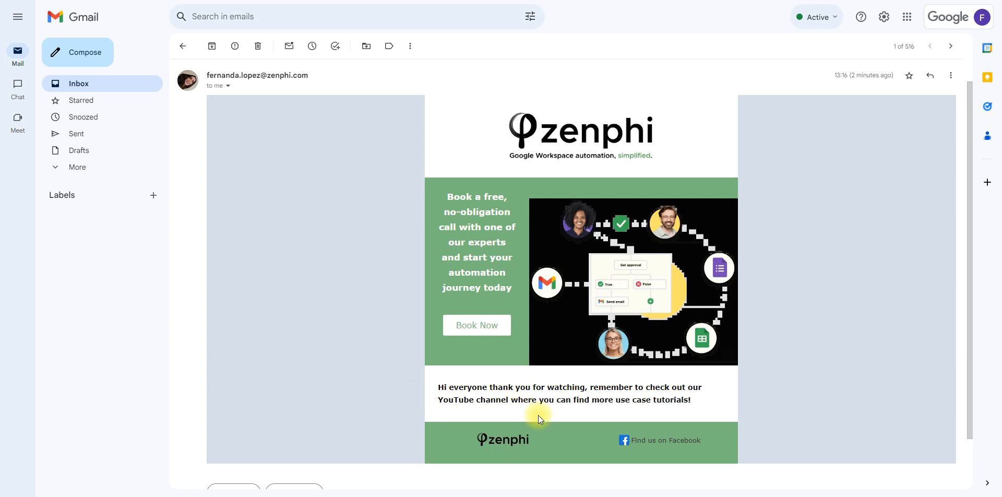
left_click(484, 330)
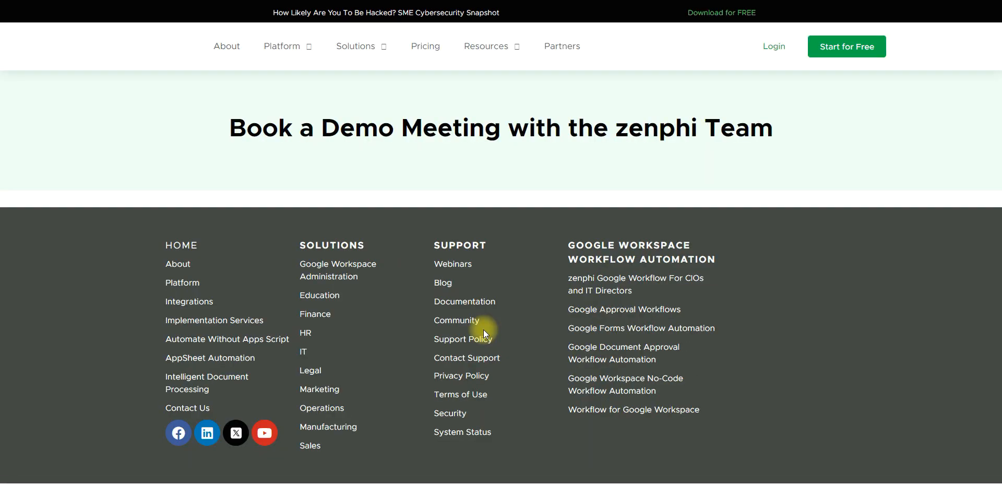
left_click(178, 1)
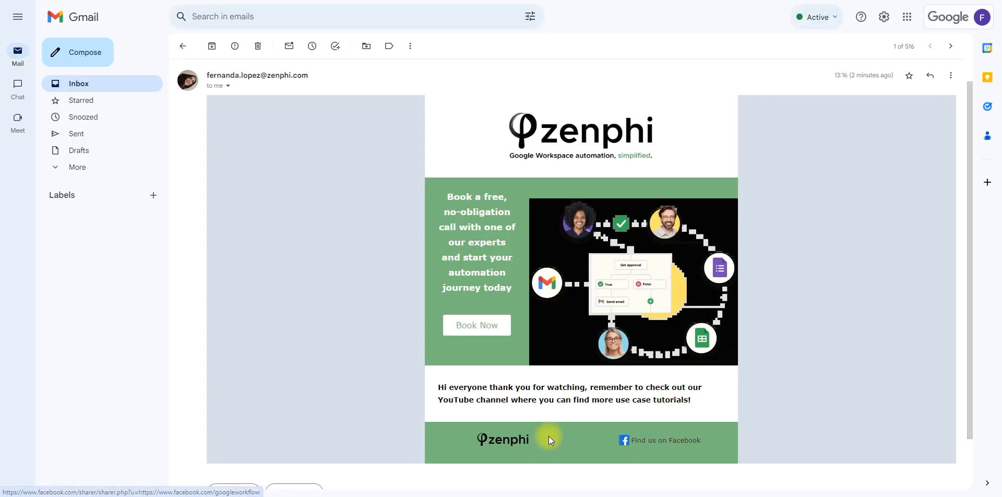
left_click_drag(969, 269, 969, 286)
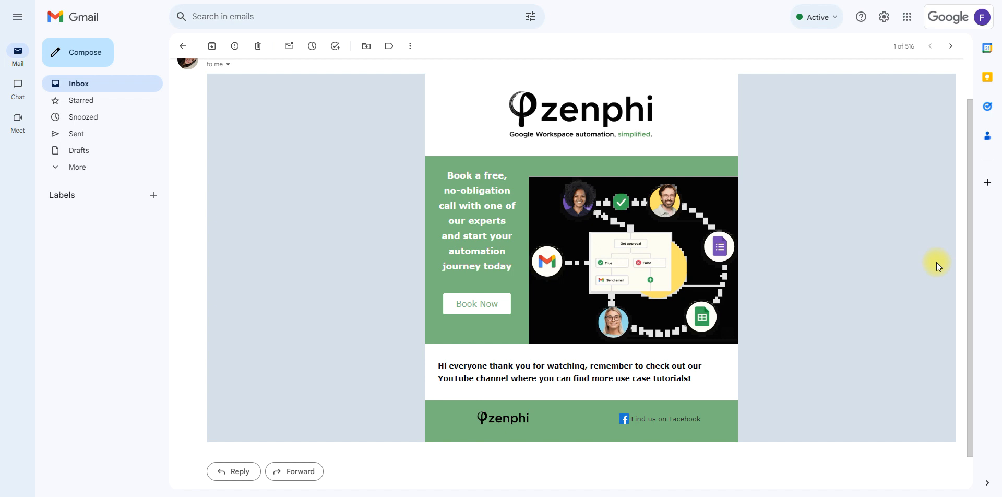
left_click_drag(972, 257, 957, 195)
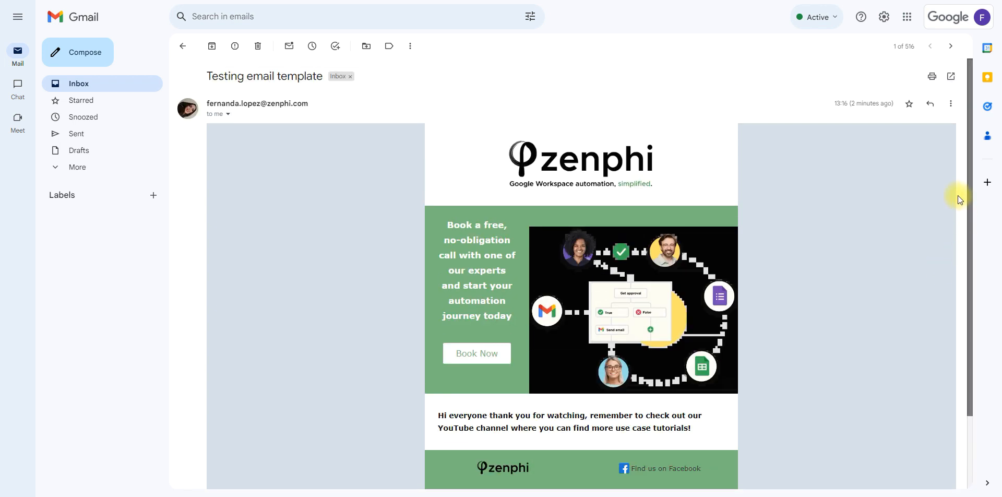